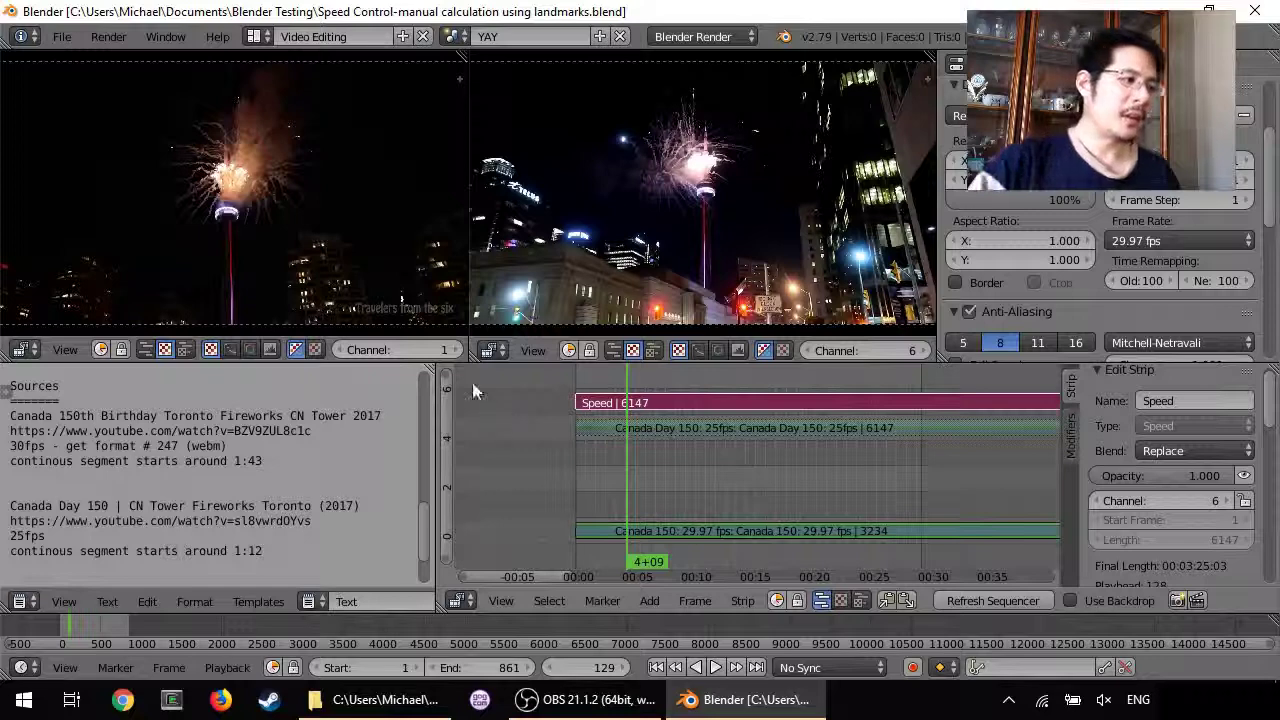
- Start a new file from the start-up file and switch the screen layout to Video Editing
click(62, 40)
click(76, 60)
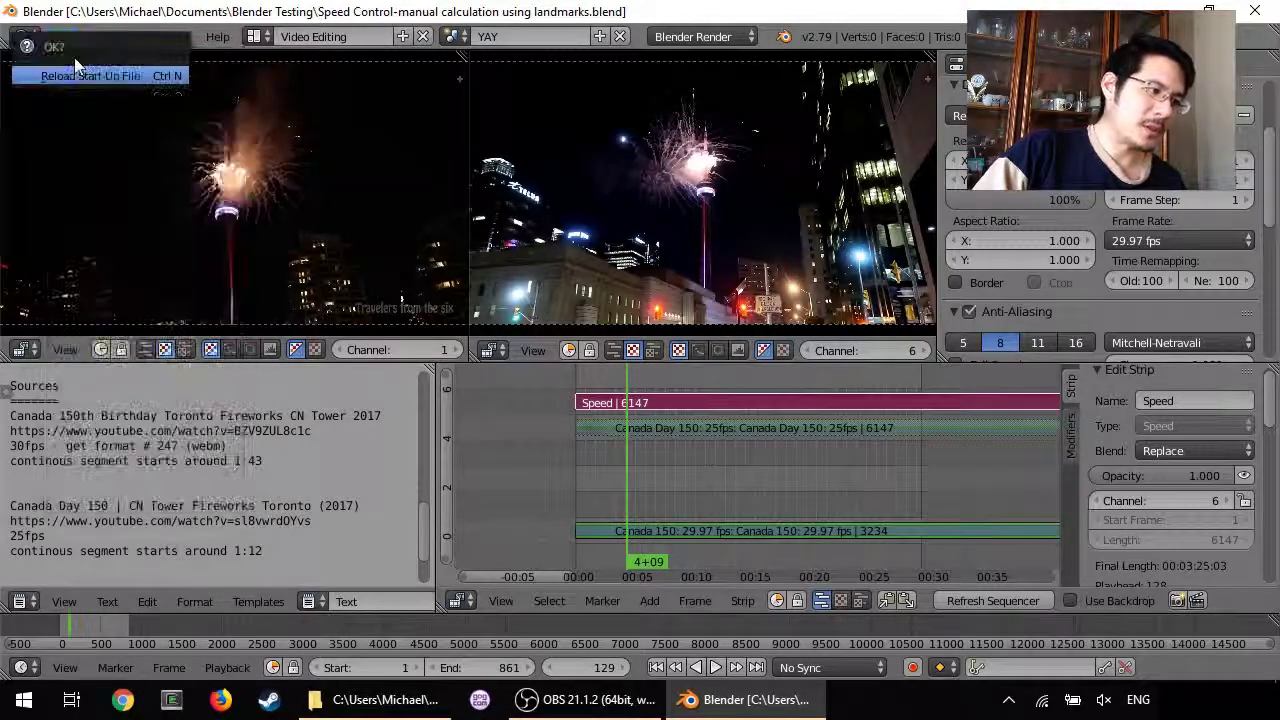
click(87, 75)
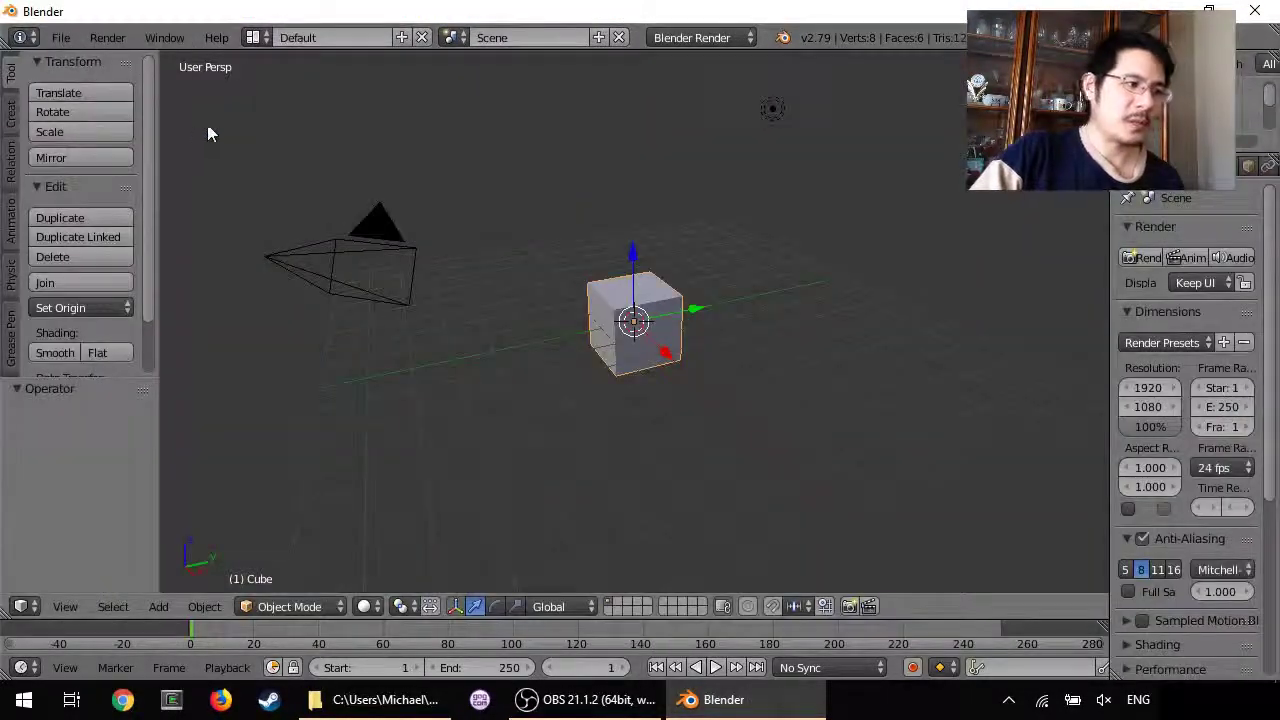
click(255, 37)
scroll(323, 168, down, 5)
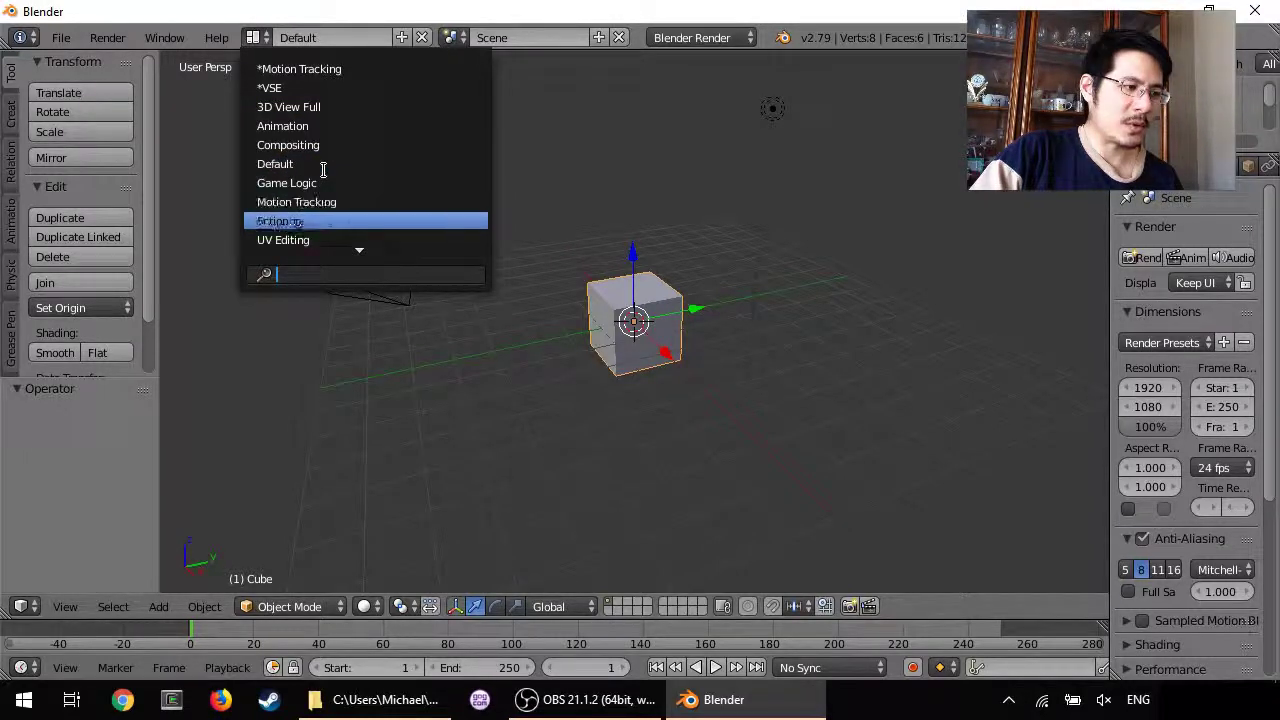
click(314, 241)
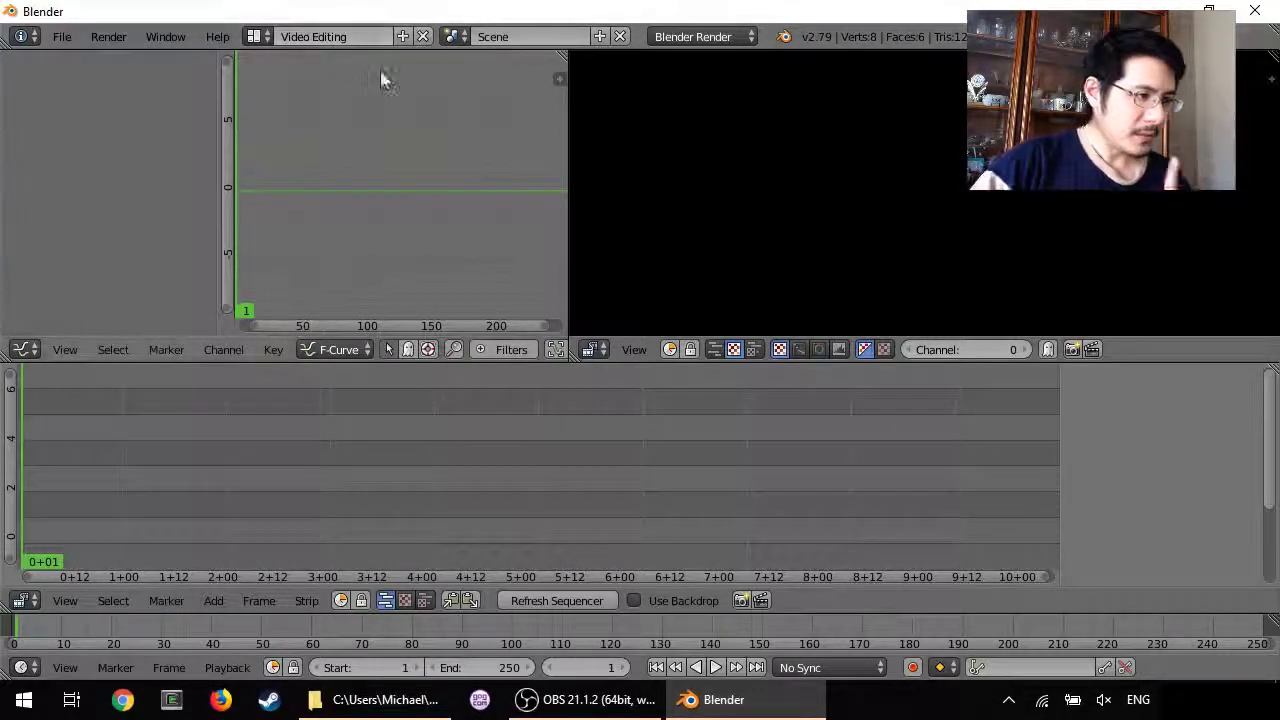
- Duplicate the Video Editing screen layout and name the copy "*Side by Side VSE"
click(401, 38)
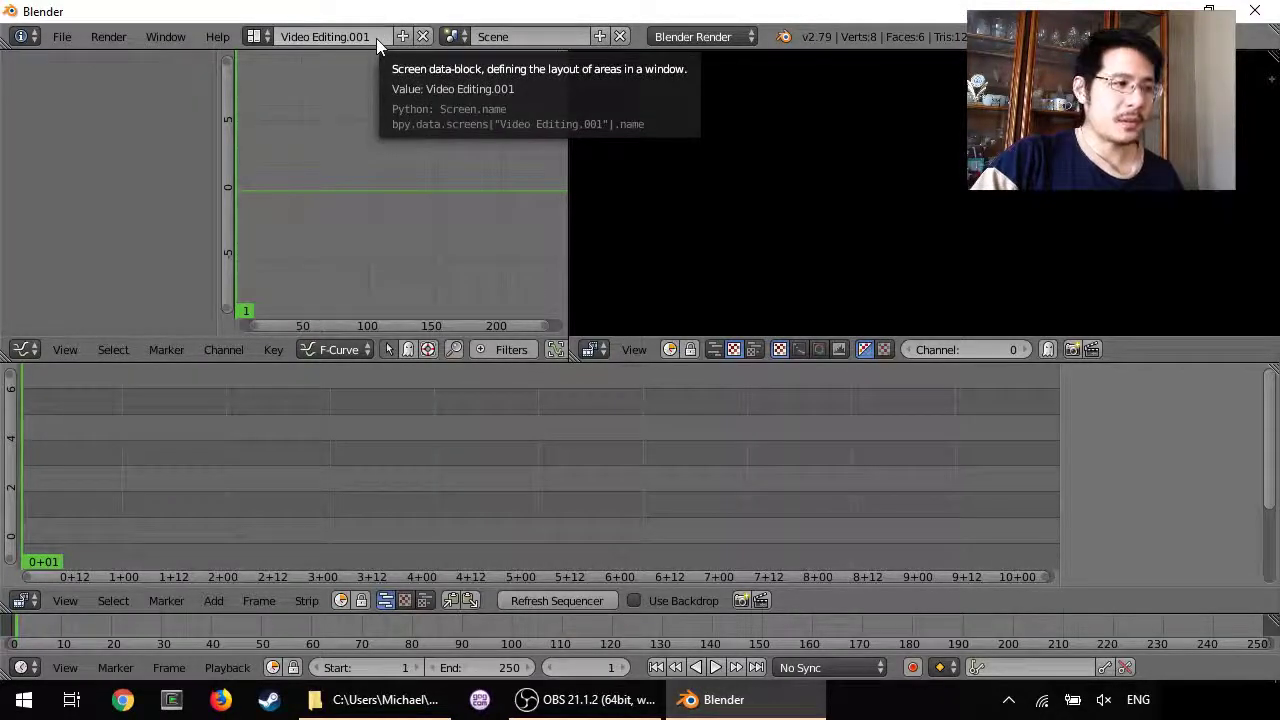
click(376, 38)
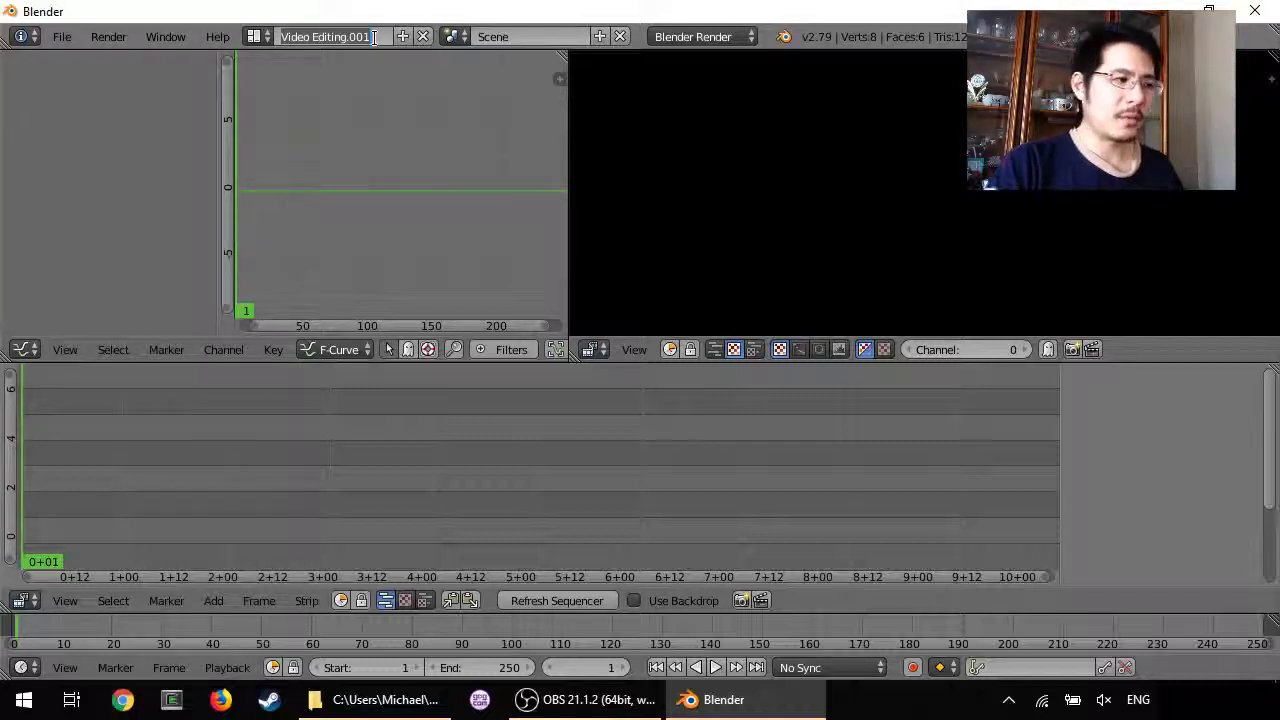
key(BackSpace)
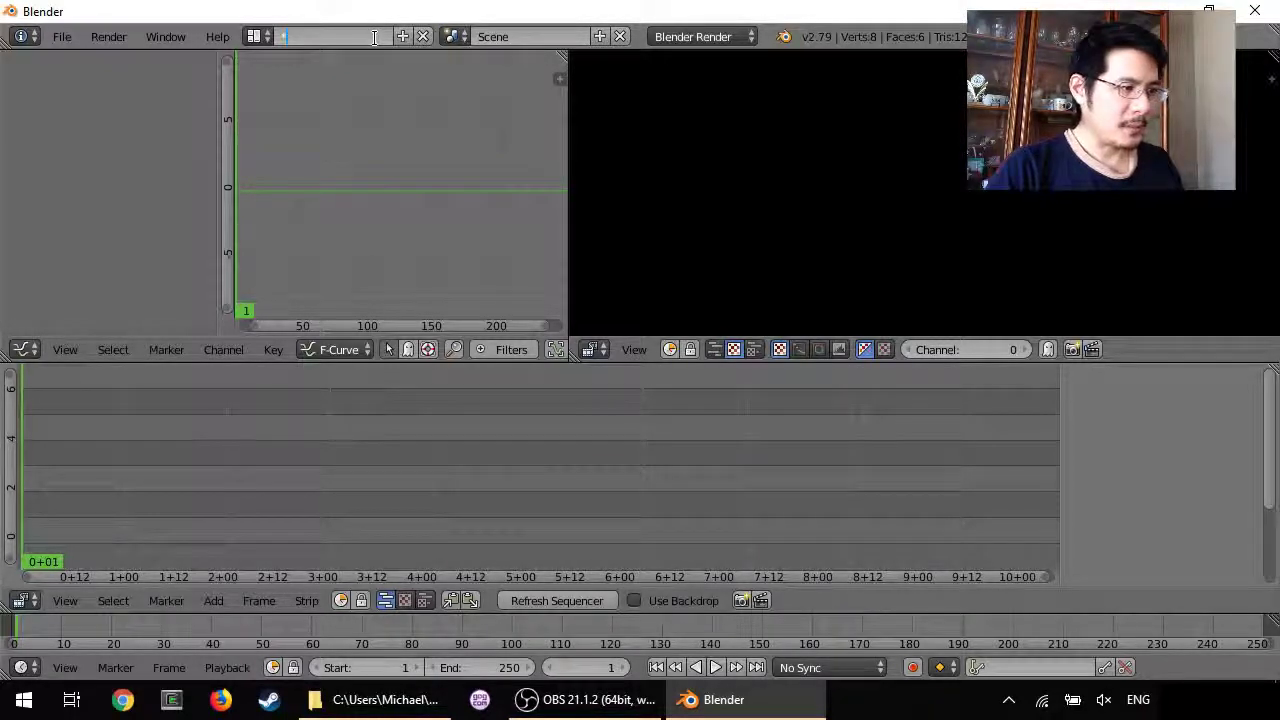
text(Side)
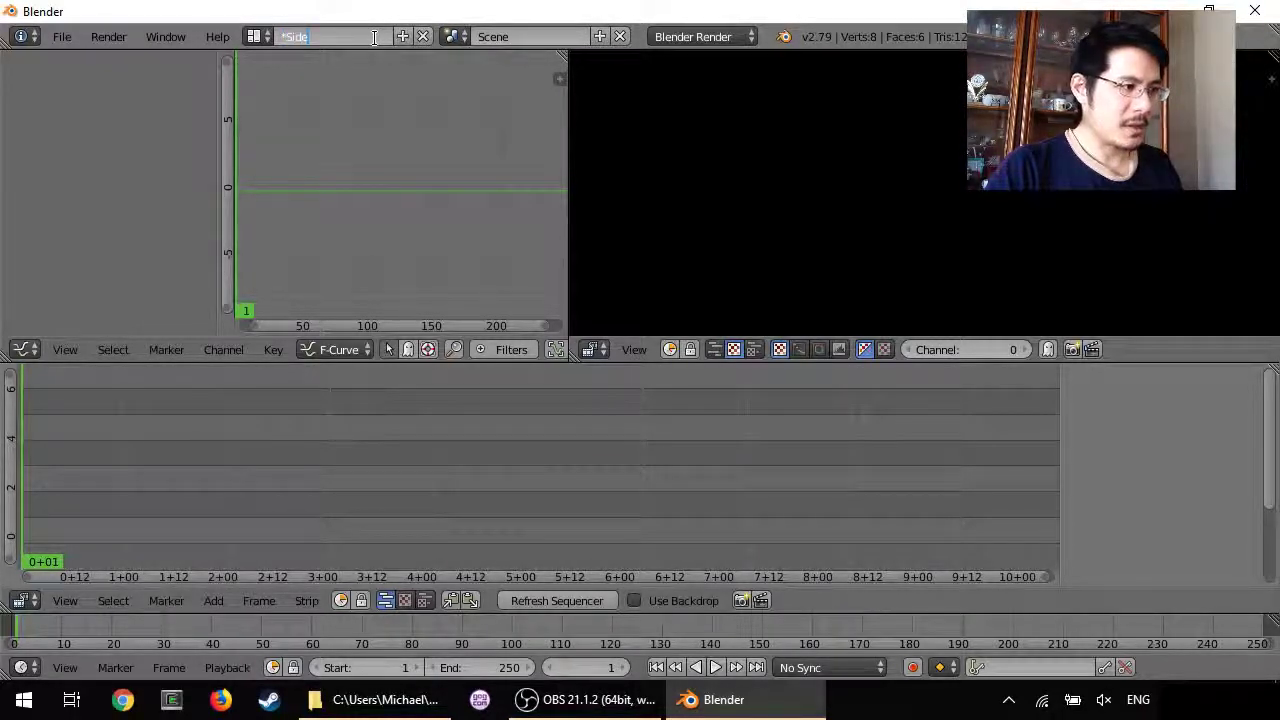
text( by Side)
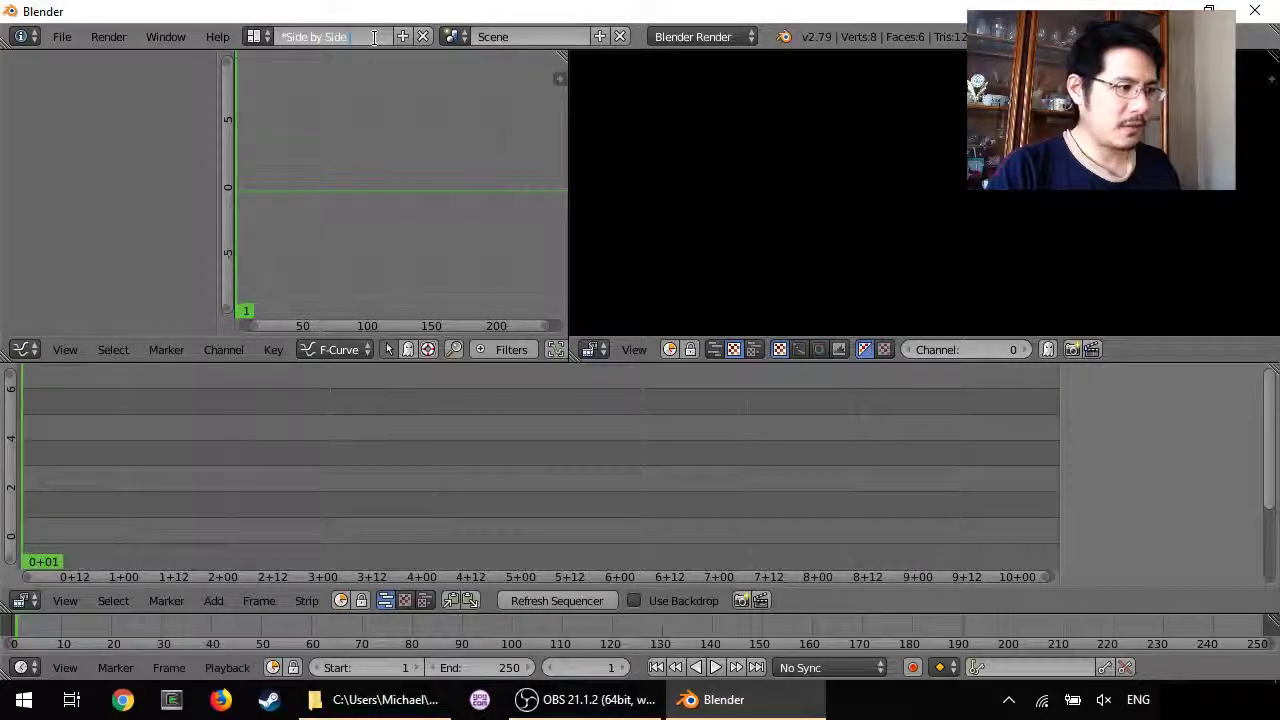
text( VS)
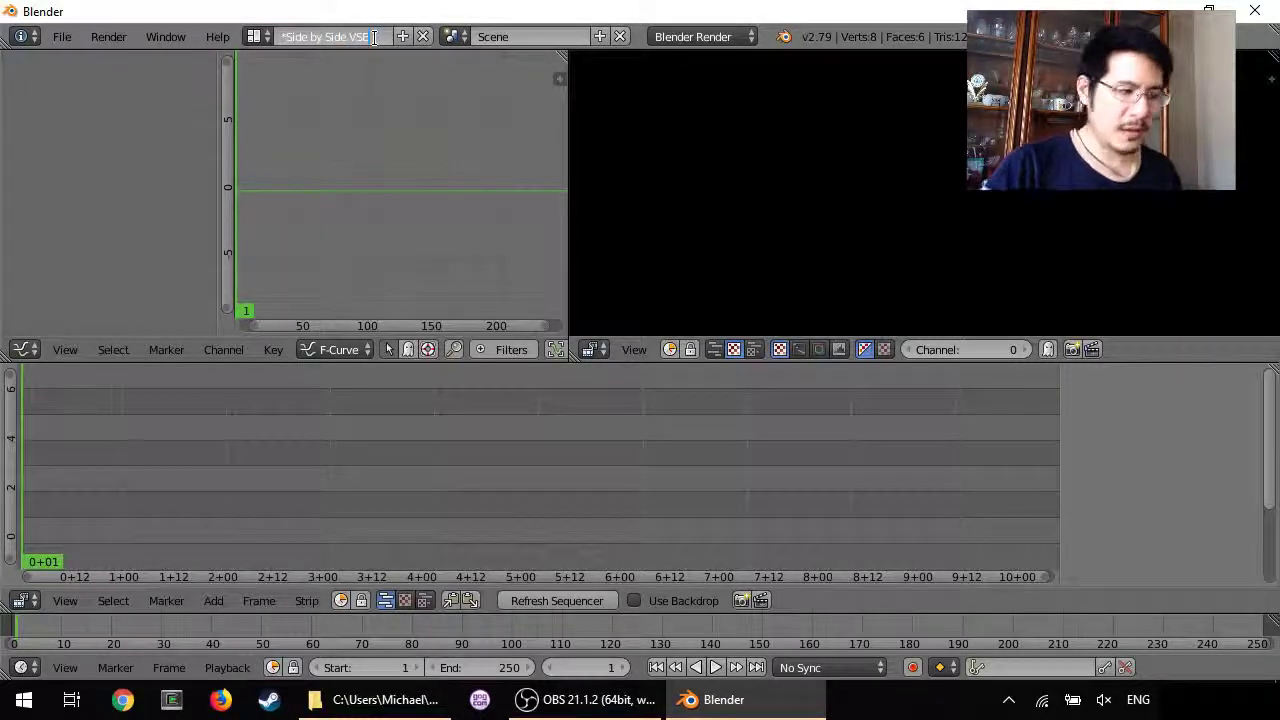
text(E)
key(Return)
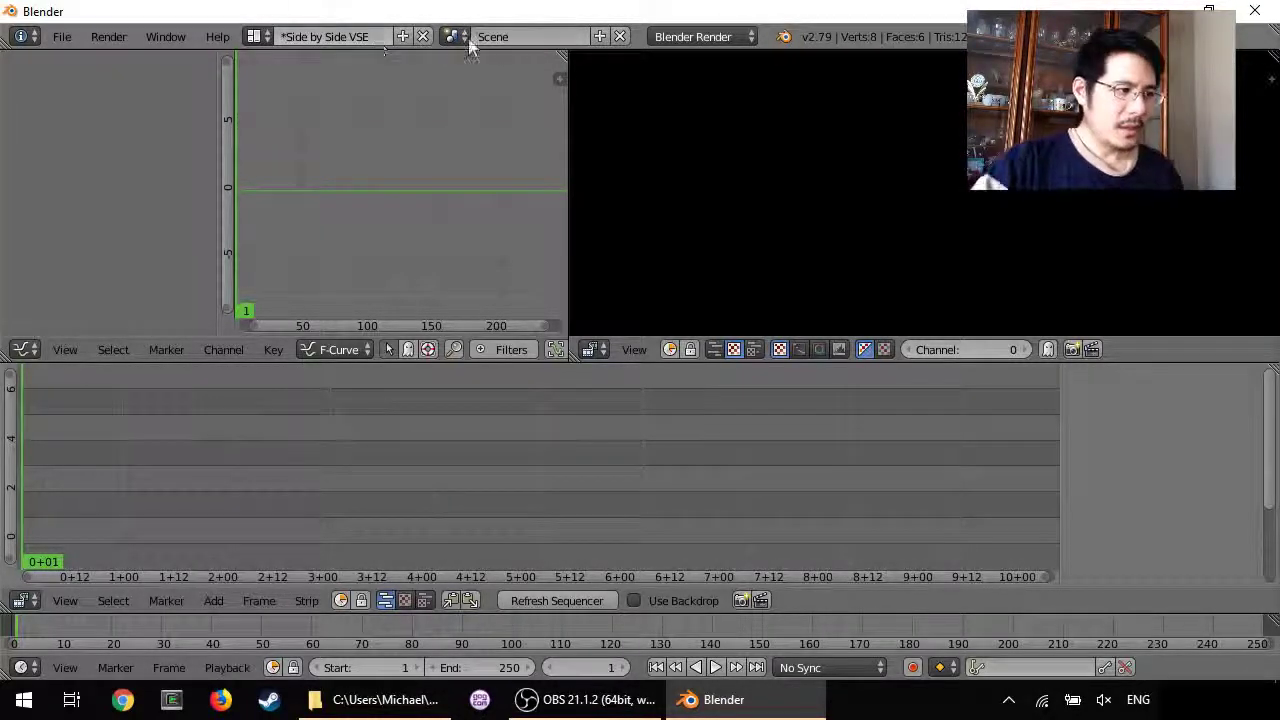
- Turn the Graph Editor area into a Video Sequence Editor showing the image preview
click(25, 351)
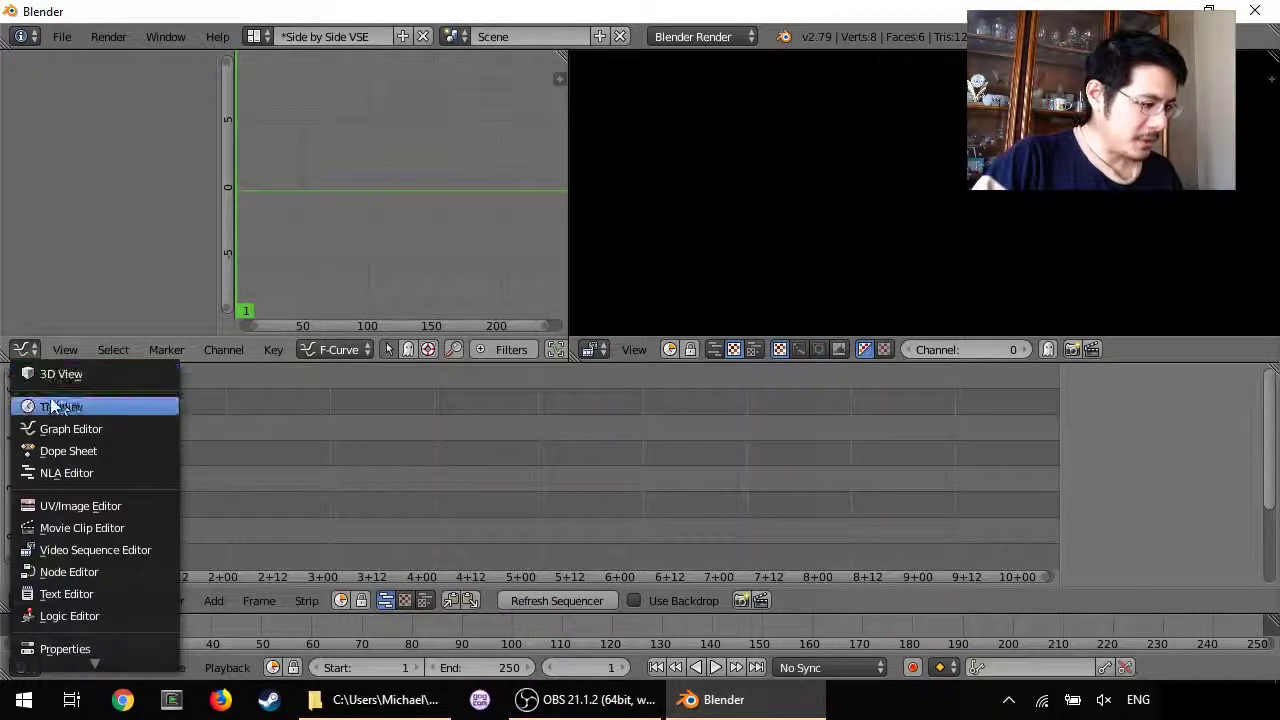
click(95, 550)
click(403, 349)
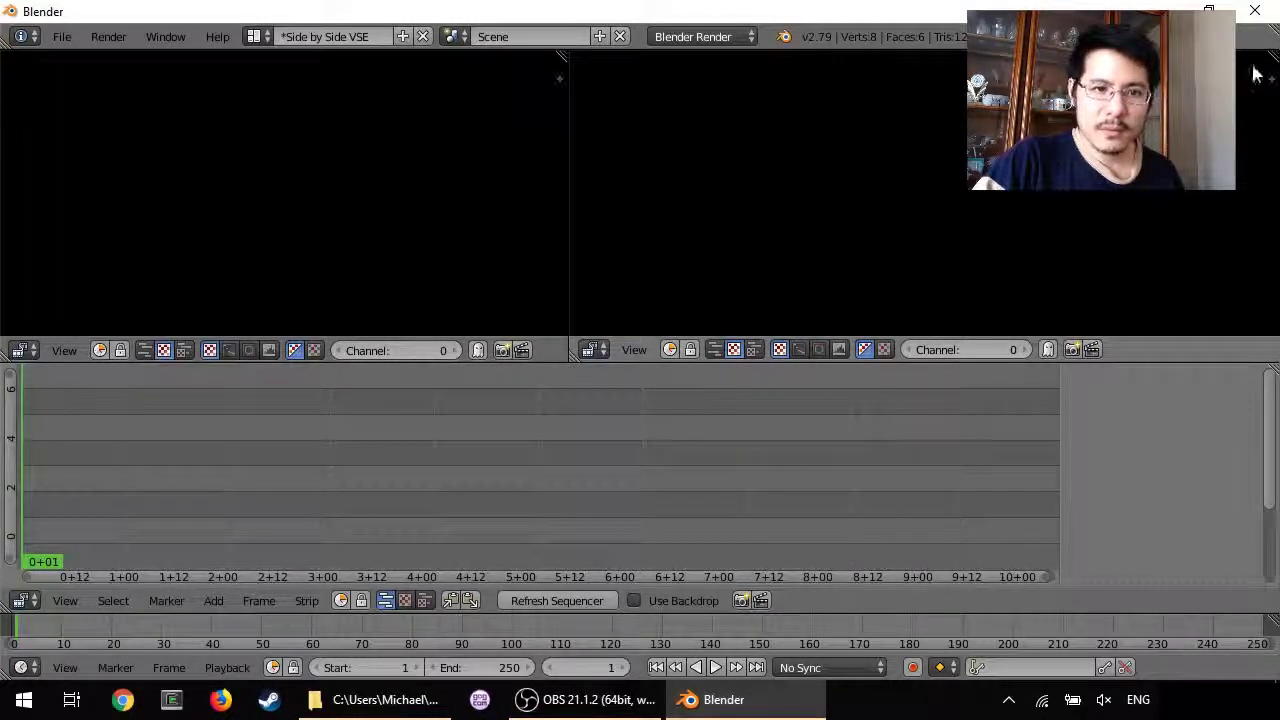
- Split the second preview area to add a Properties editor beside it, and narrow the first preview
drag(1270, 80, 883, 77)
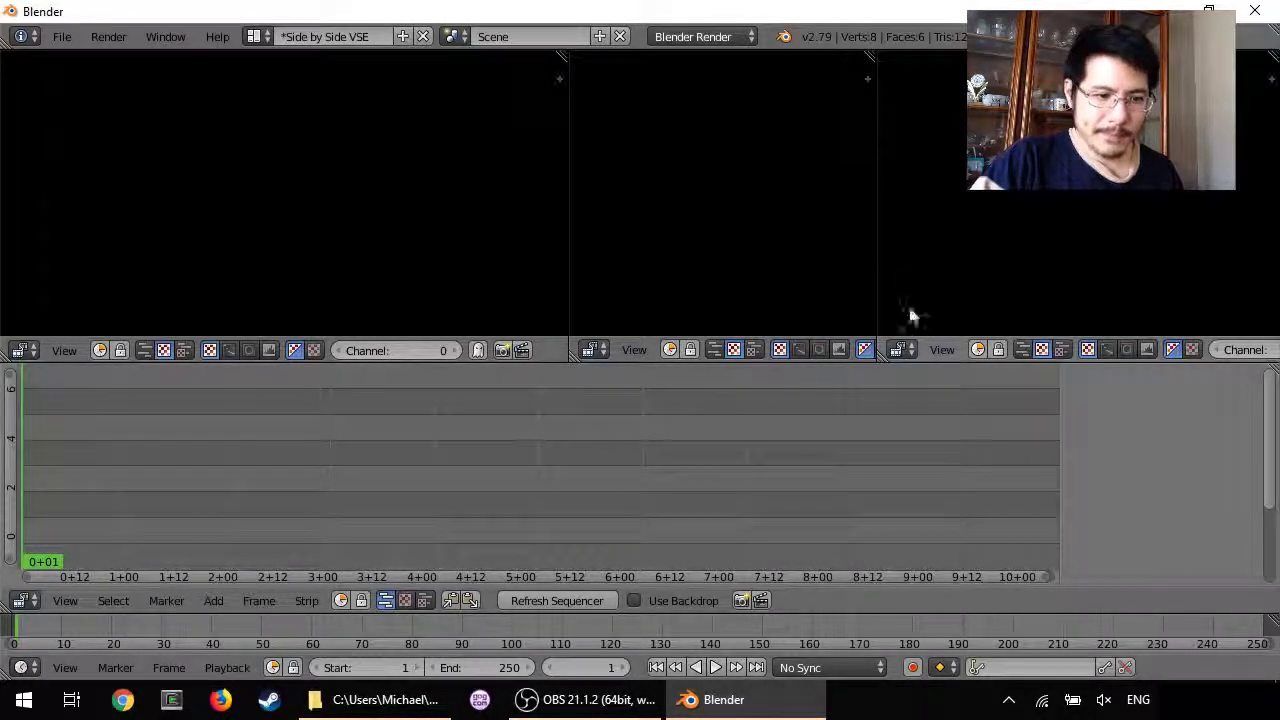
click(900, 349)
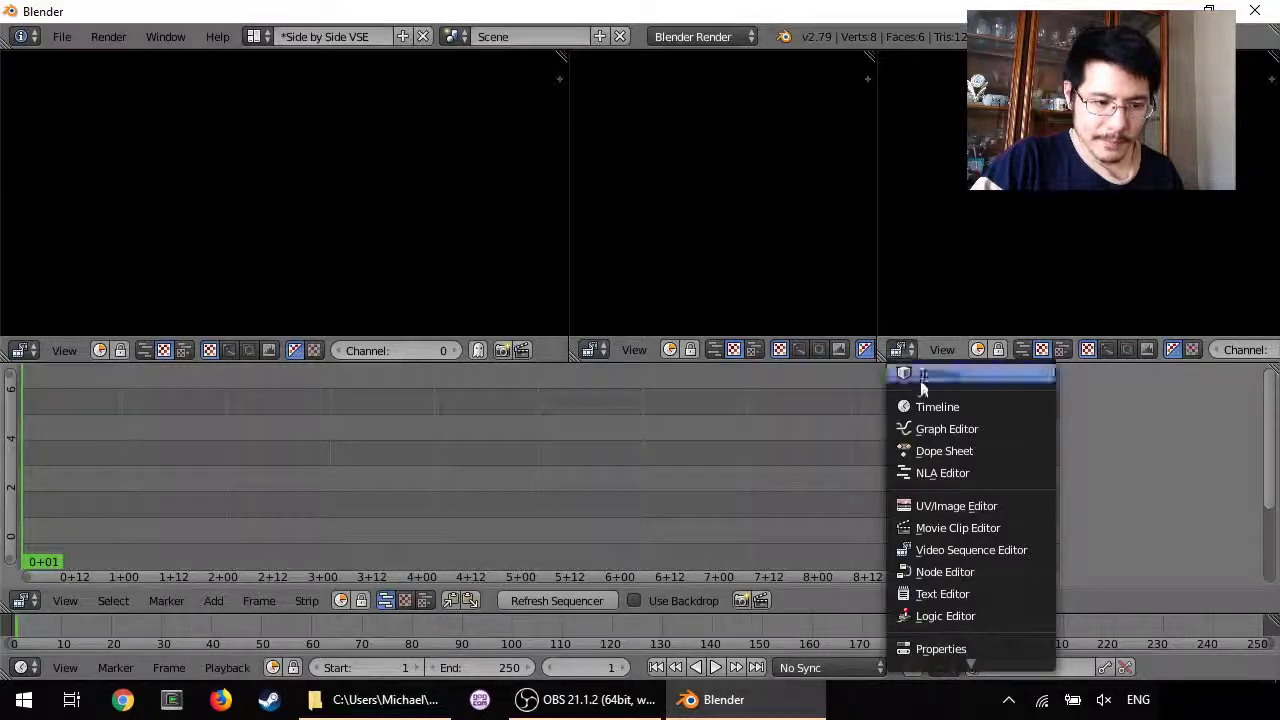
click(945, 648)
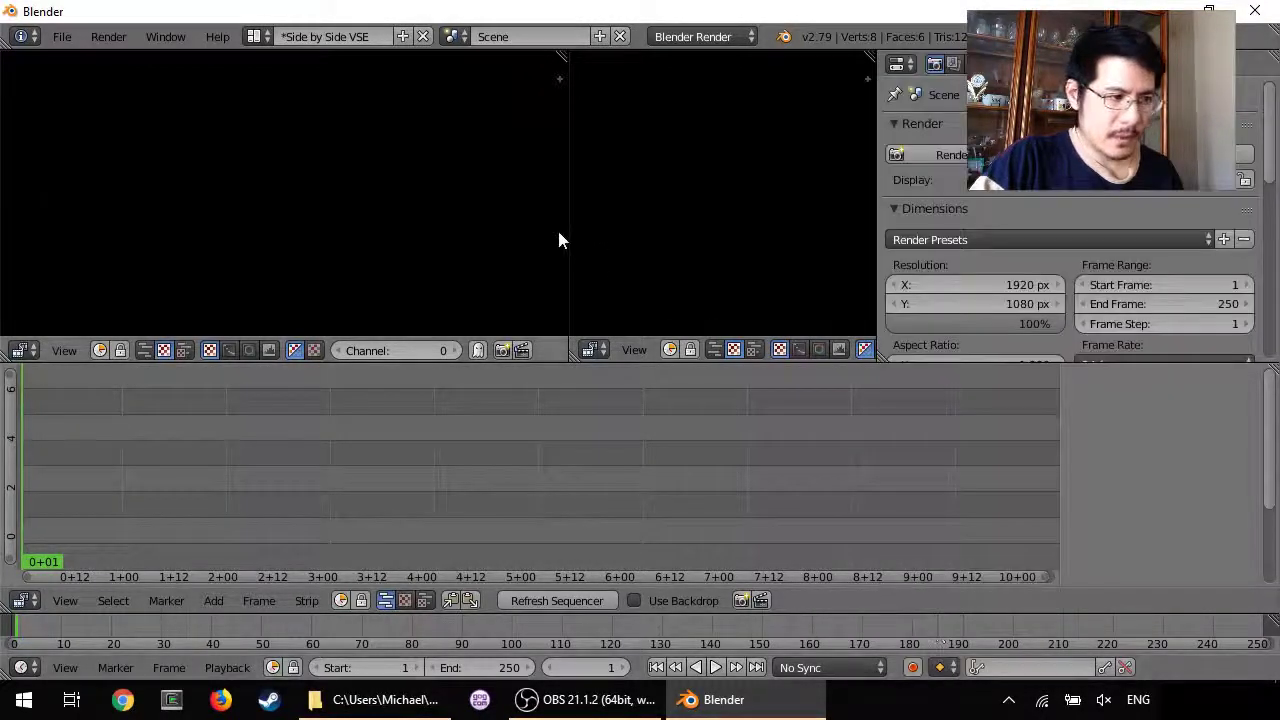
drag(566, 220, 402, 222)
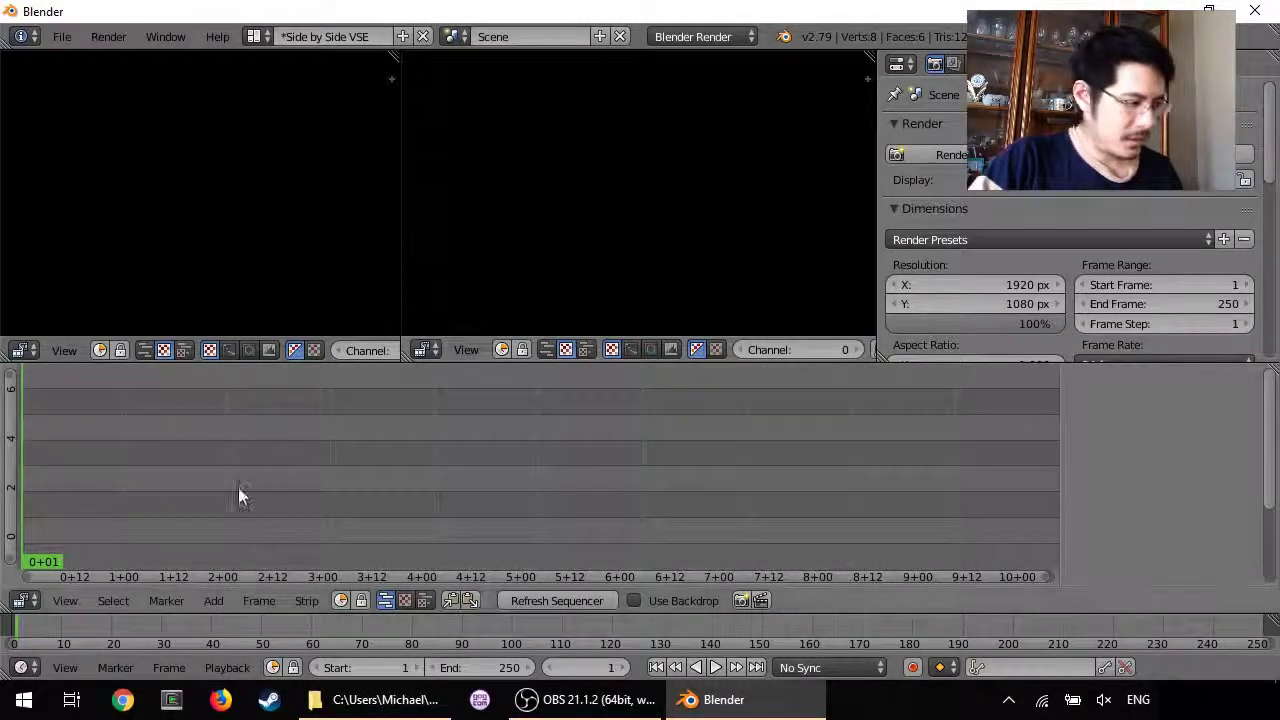
- Split the sequencer timeline area vertically at about one third and make its smaller part a Text Editor
right_click(346, 364)
click(345, 364)
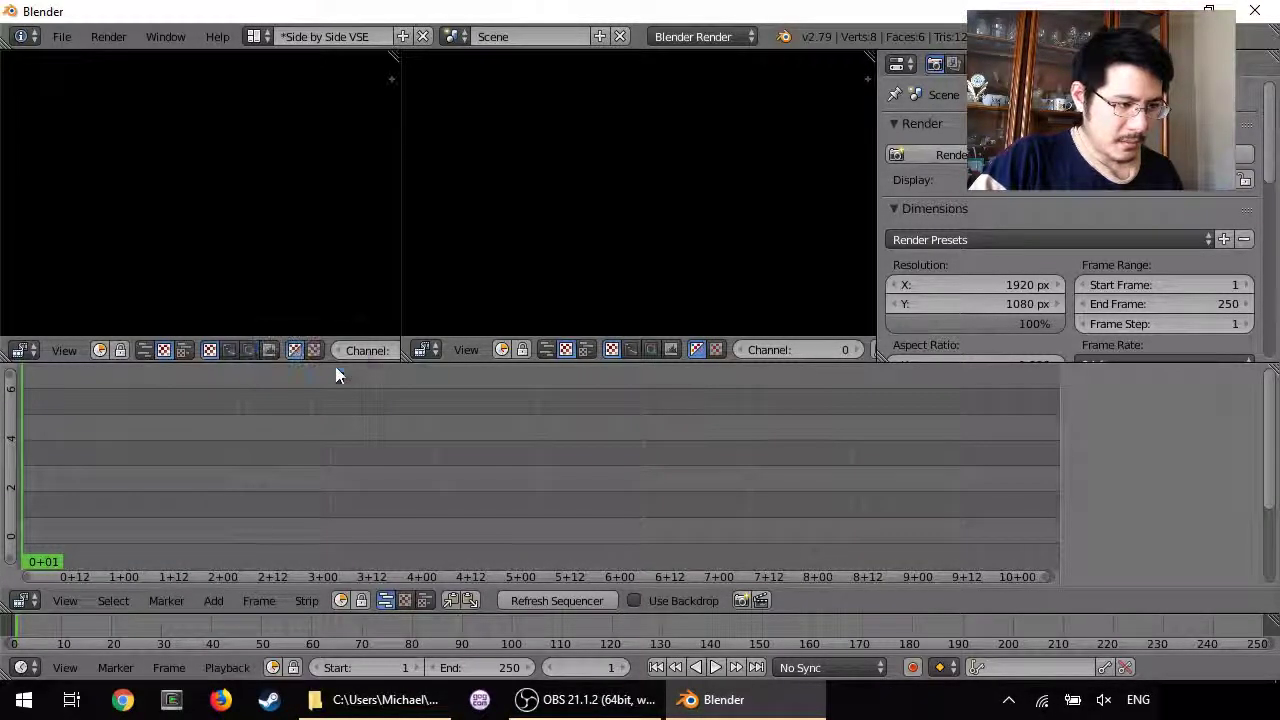
click(430, 412)
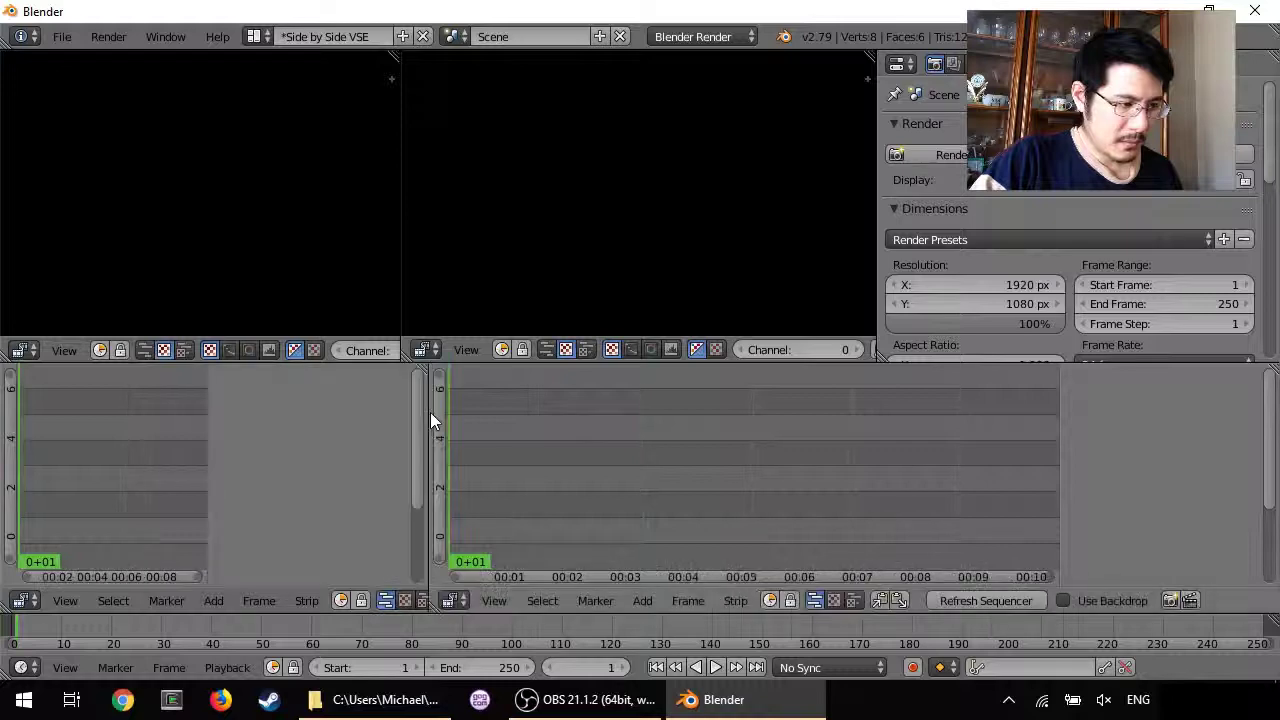
click(30, 603)
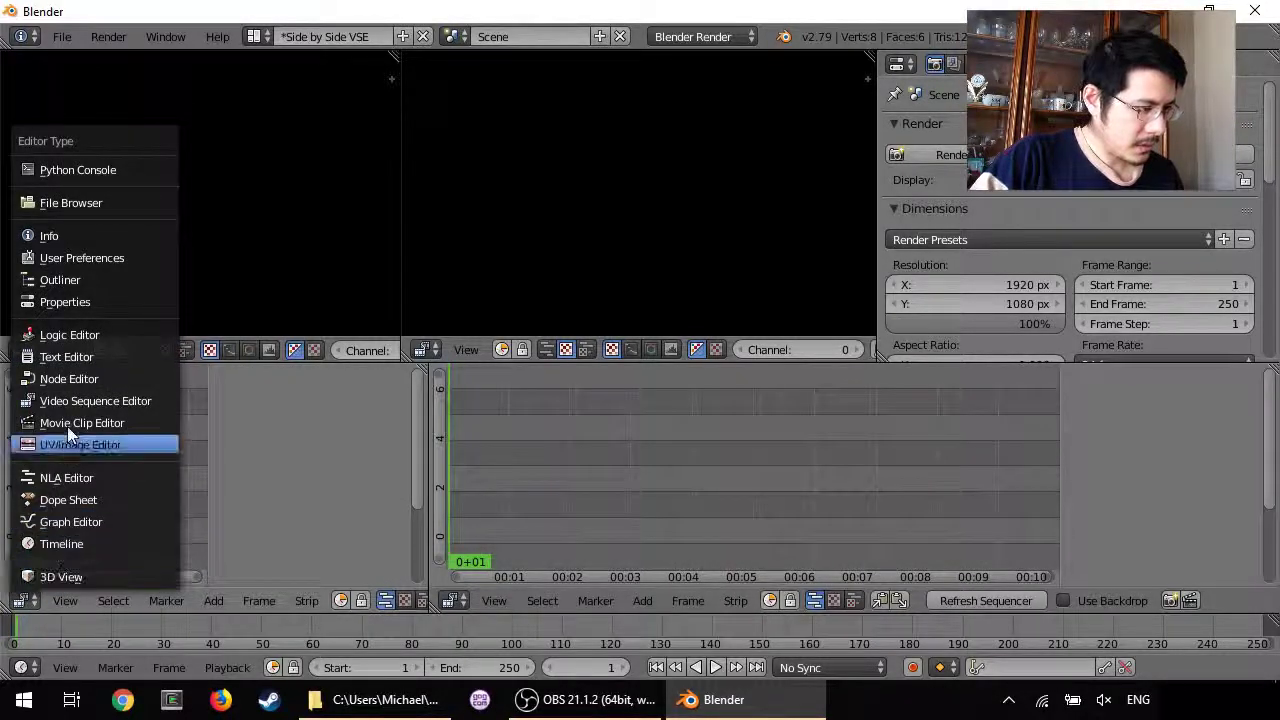
click(85, 357)
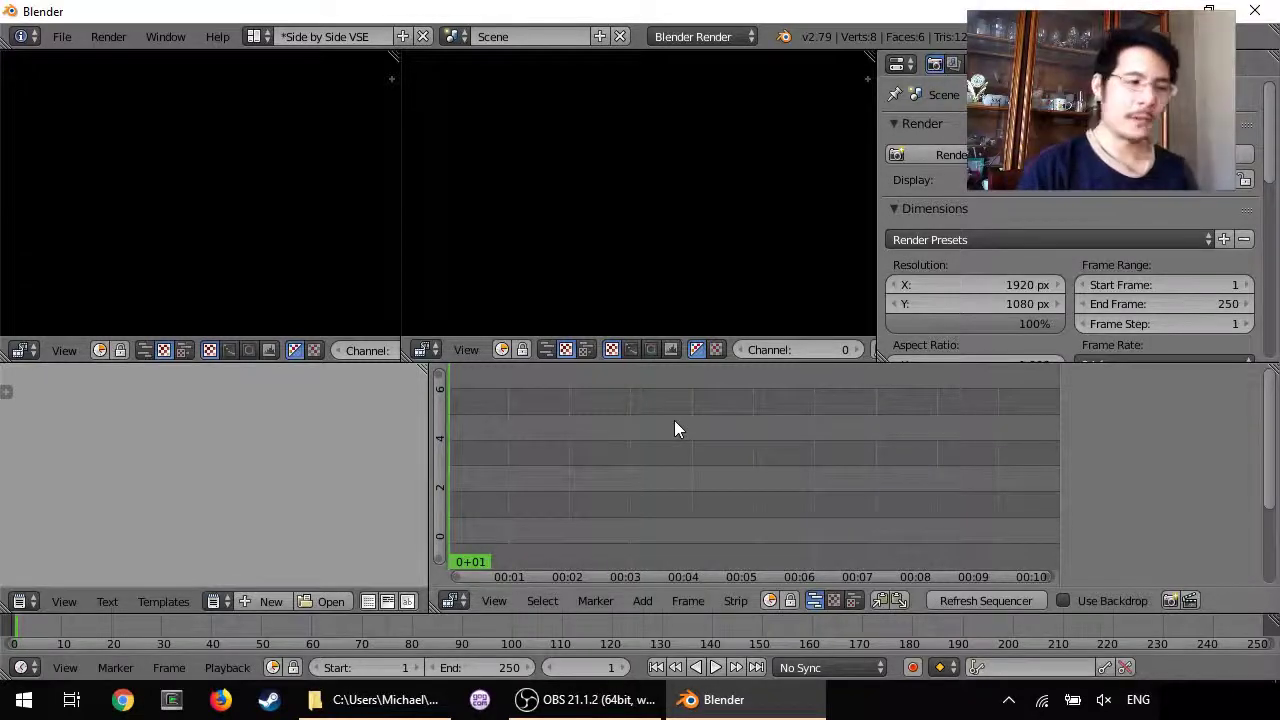
- Save the current setup with the new screen layout as the startup file
click(62, 37)
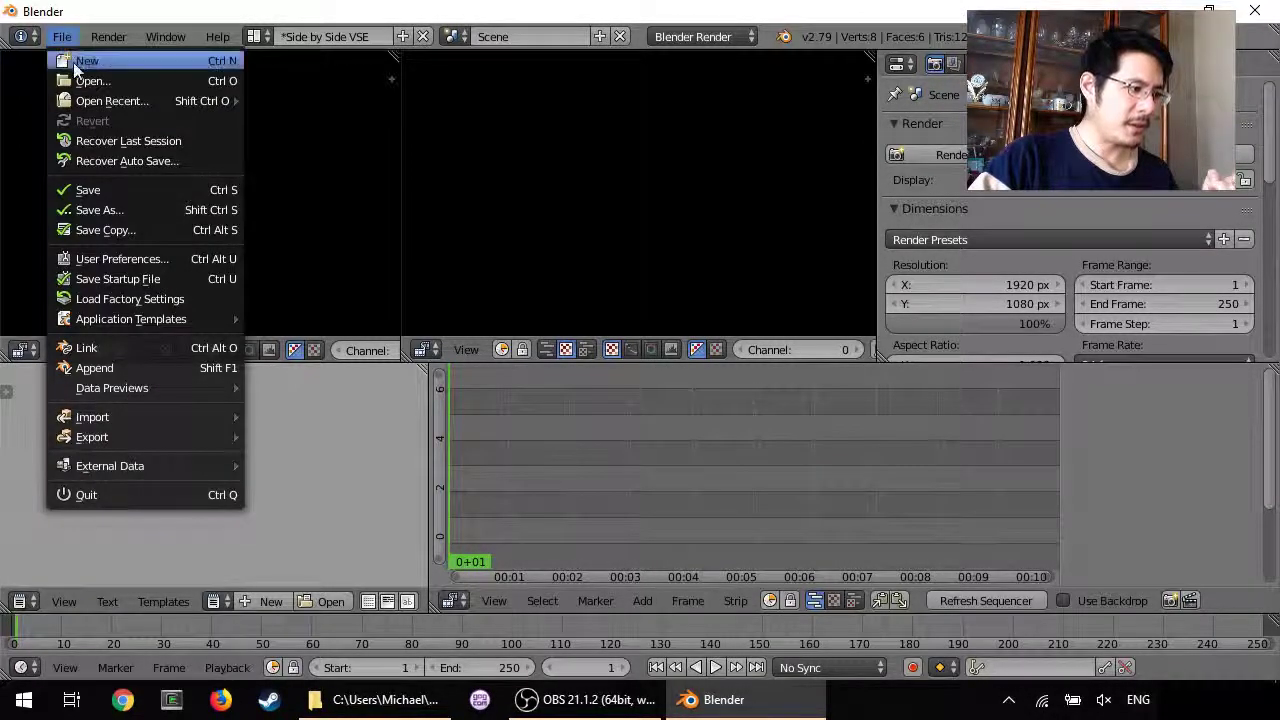
click(135, 280)
click(143, 284)
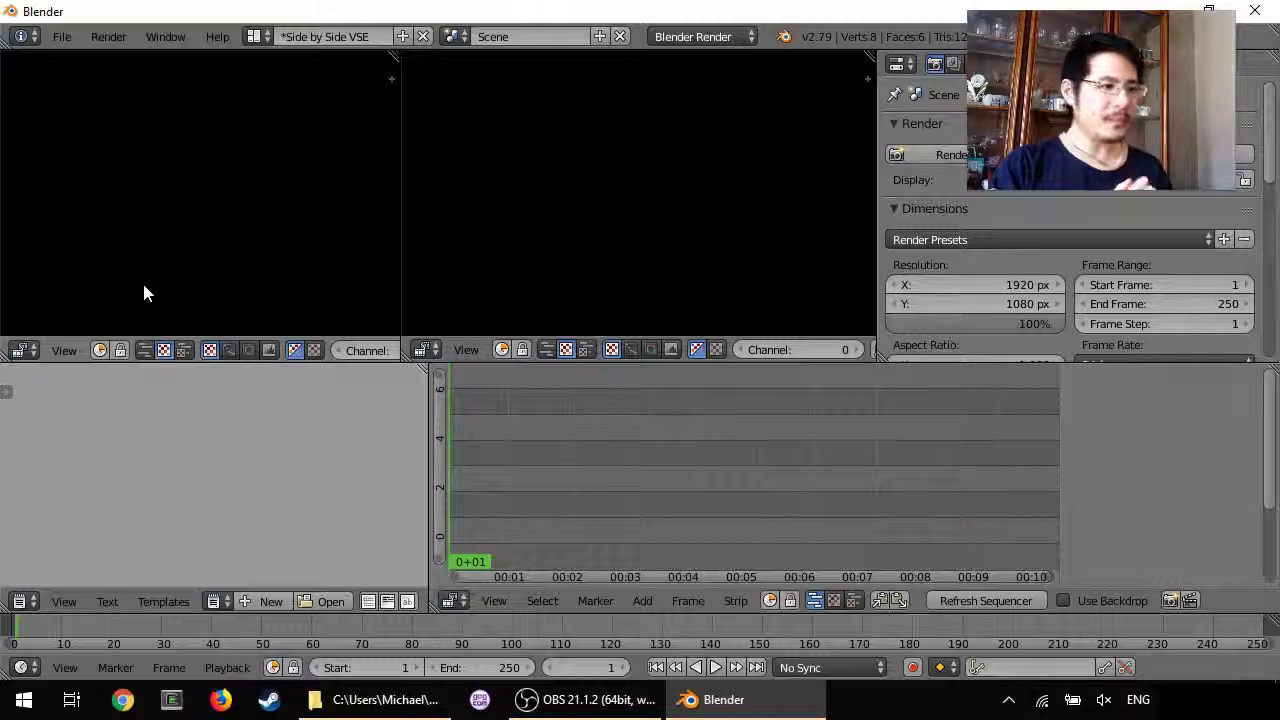
- Quit Blender without saving the open file, relaunch it and dismiss the splash screen
click(1255, 11)
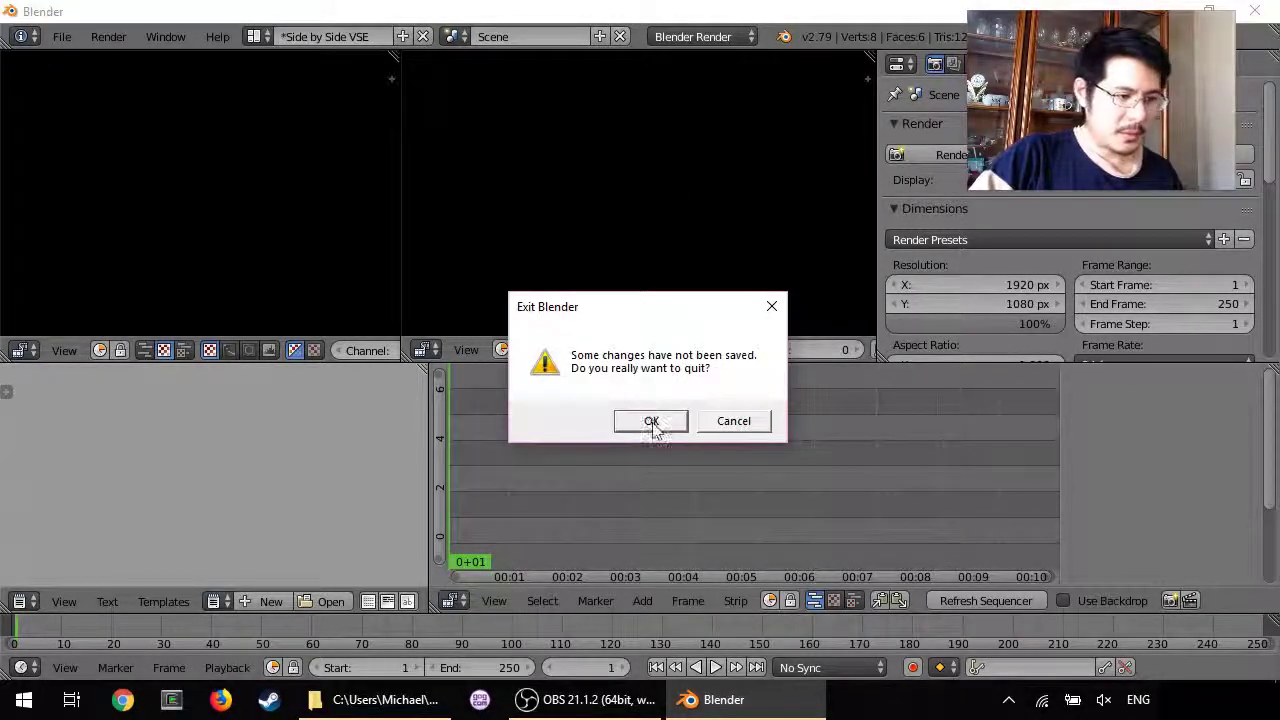
click(651, 421)
double_click(112, 252)
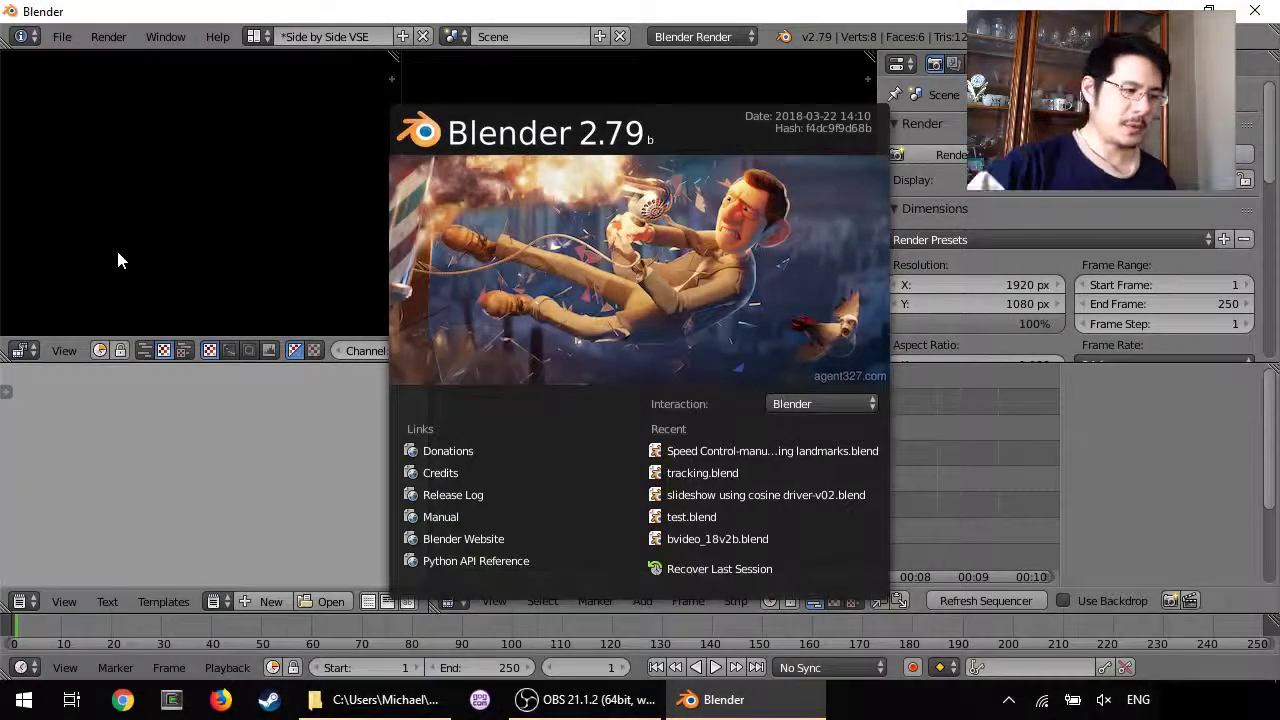
click(200, 225)
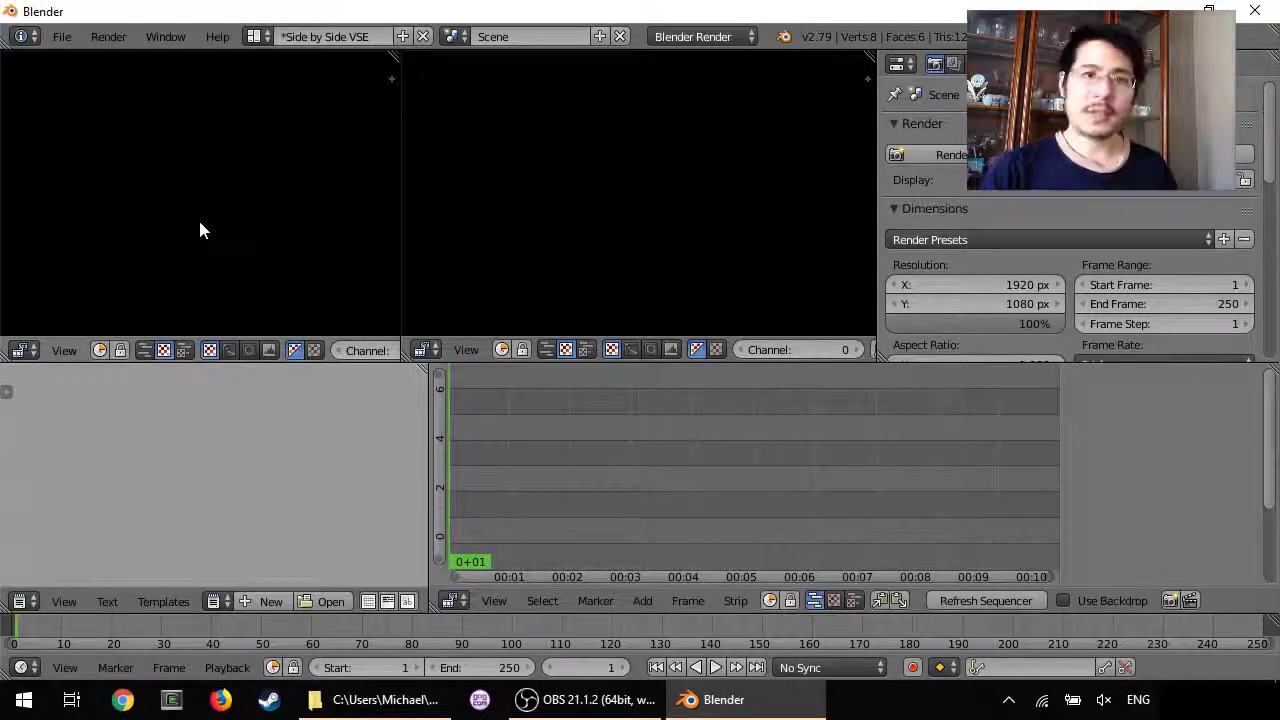
- View the Default screen layout and return to the "*Side by Side VSE" layout
click(256, 36)
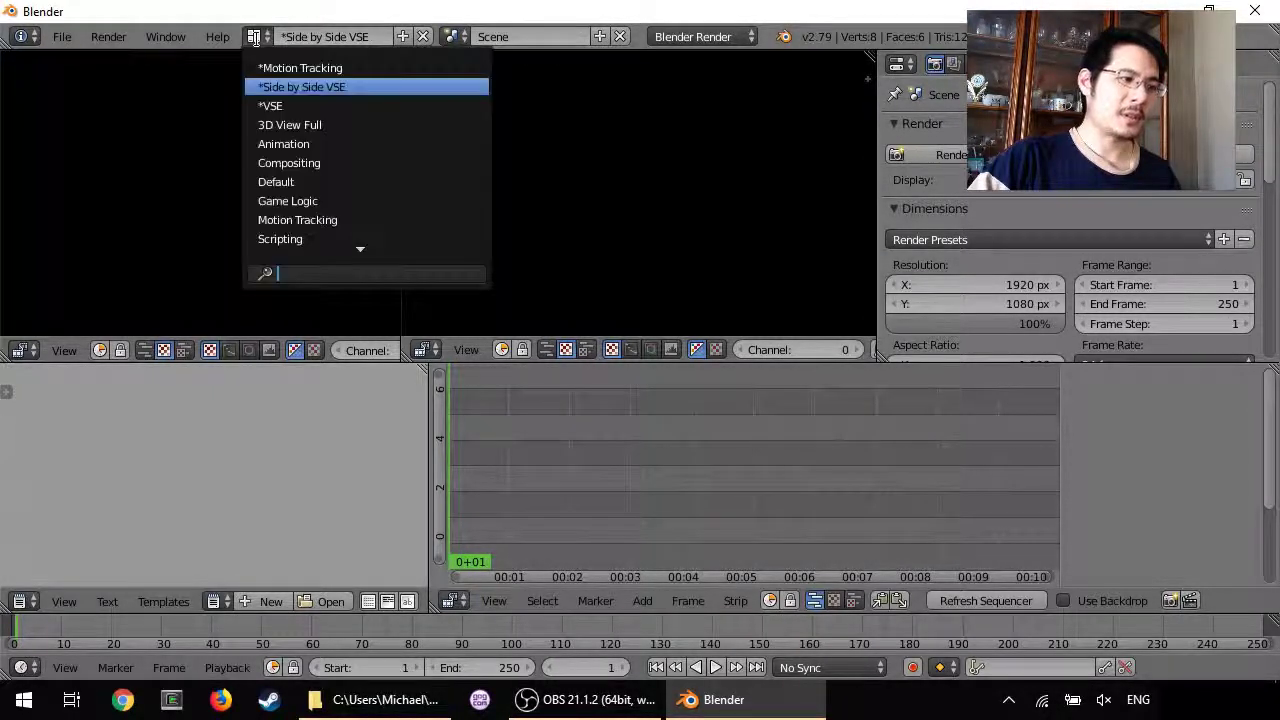
click(276, 181)
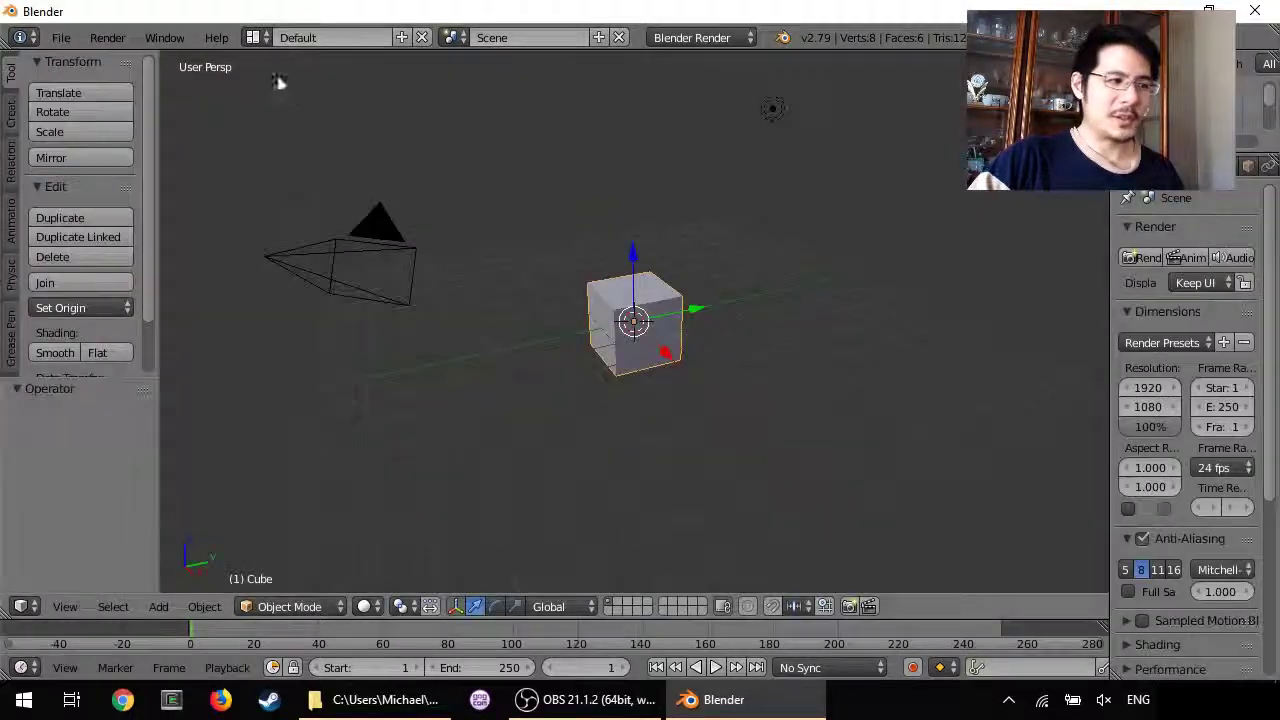
click(257, 37)
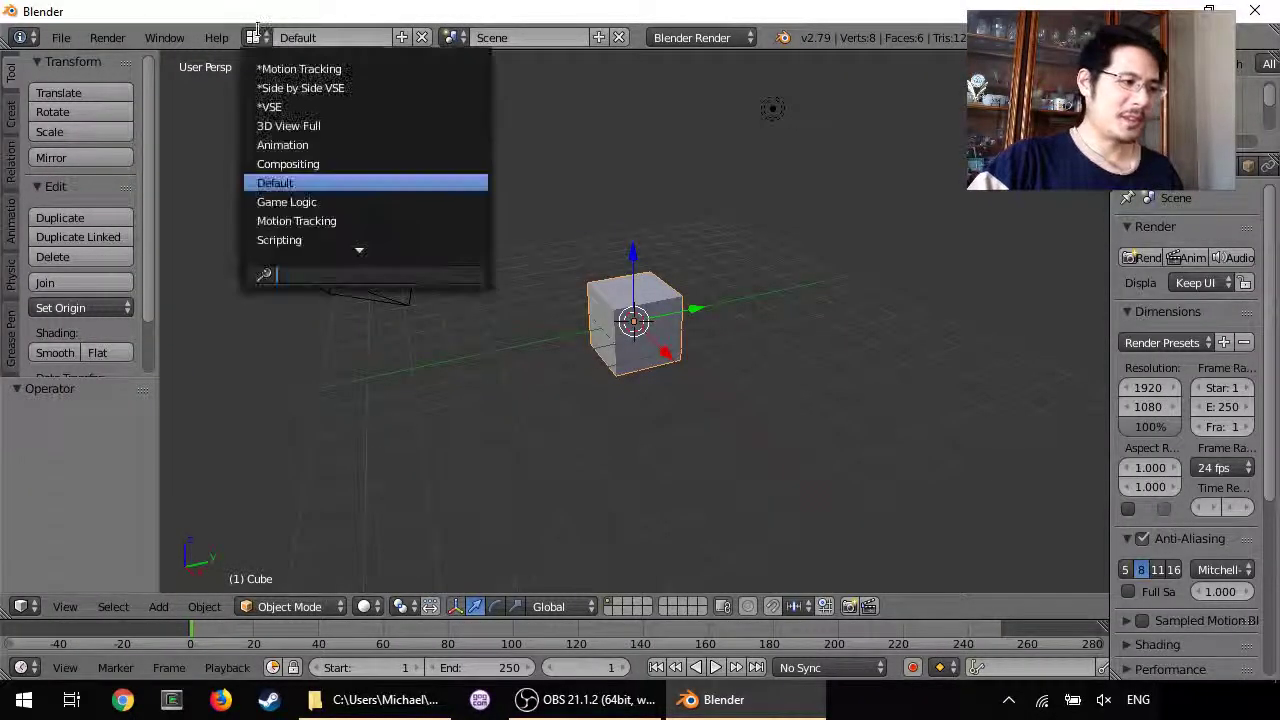
click(335, 88)
- View the original Video Editing layout and go back to "*Side by Side VSE" for comparison
click(265, 40)
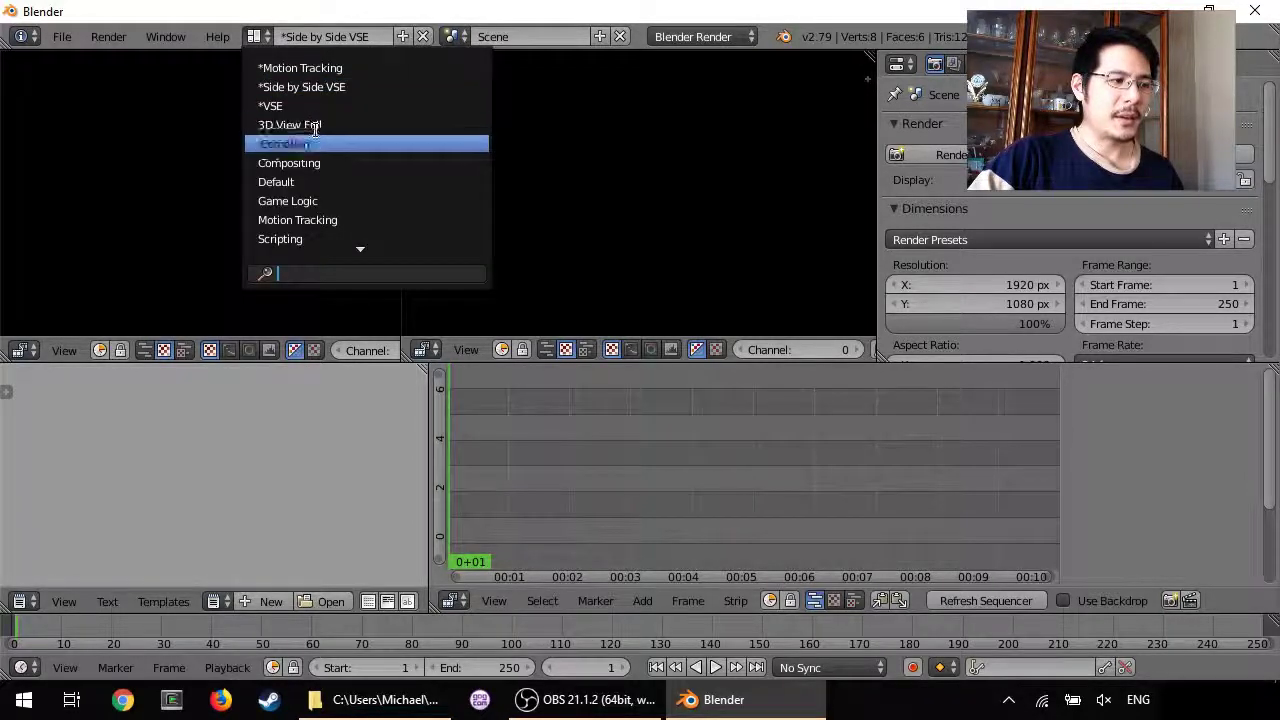
scroll(316, 144, down, 2)
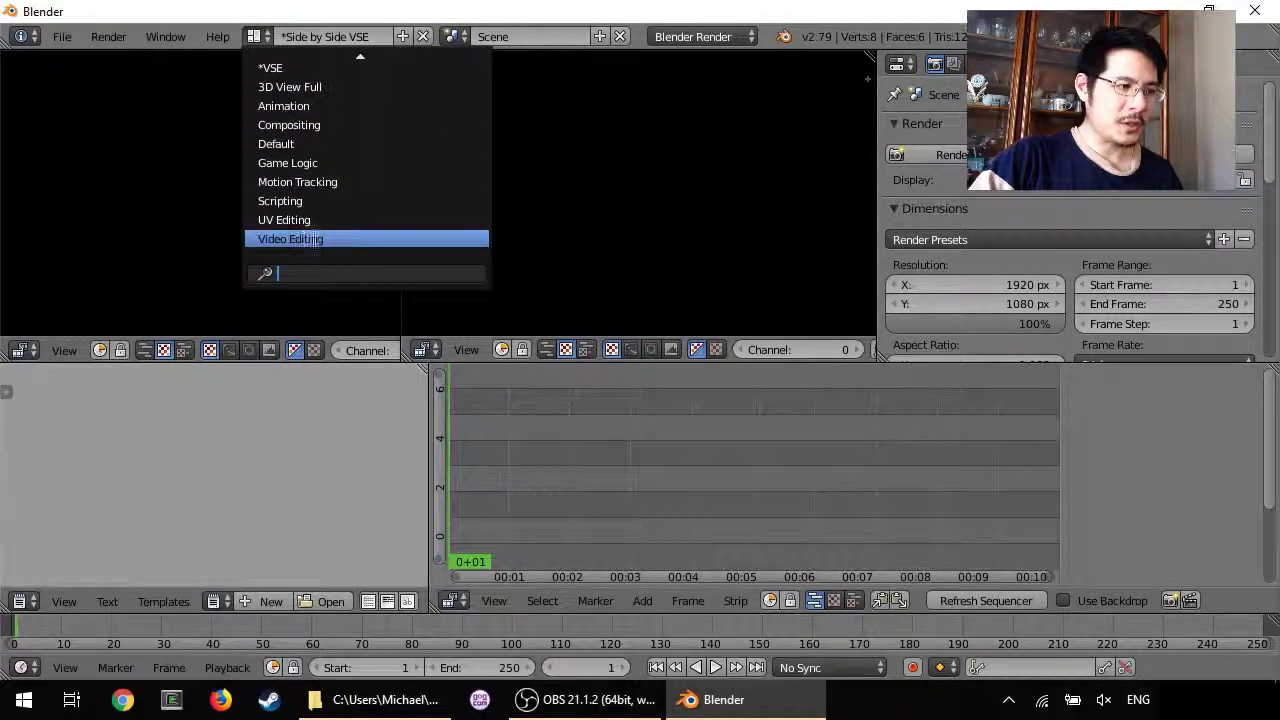
click(328, 240)
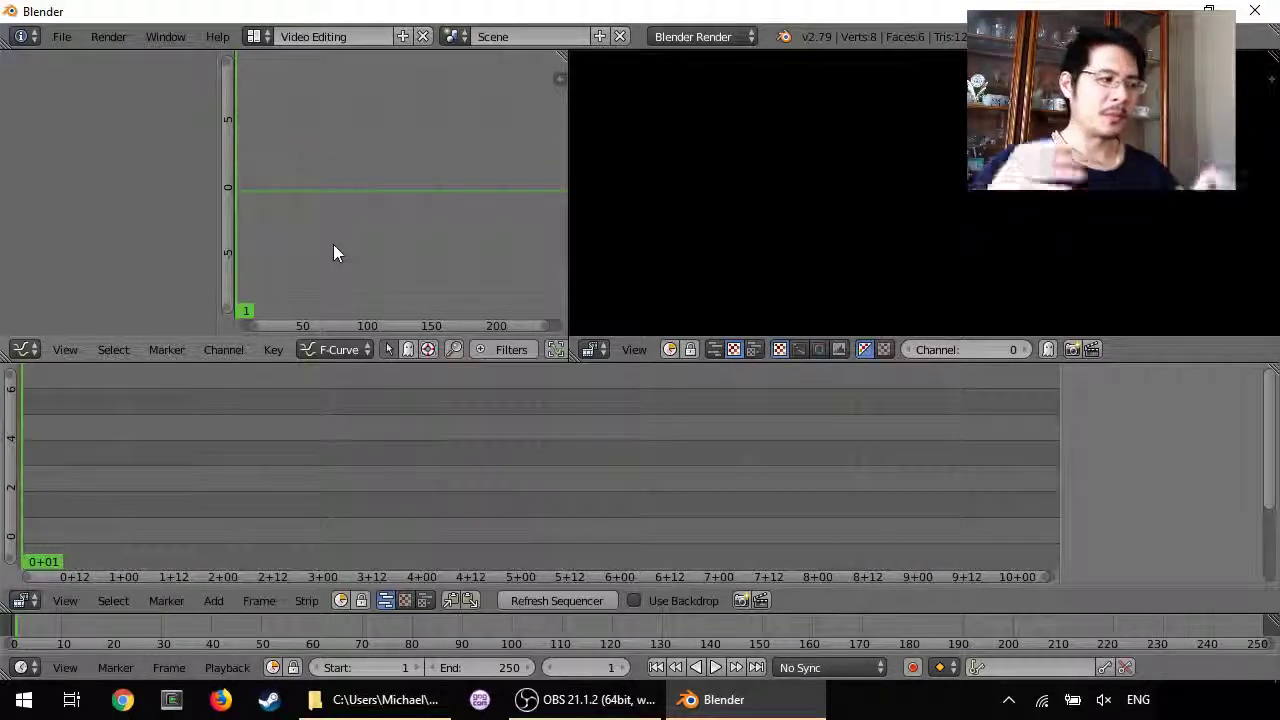
click(259, 36)
scroll(290, 90, up, 2)
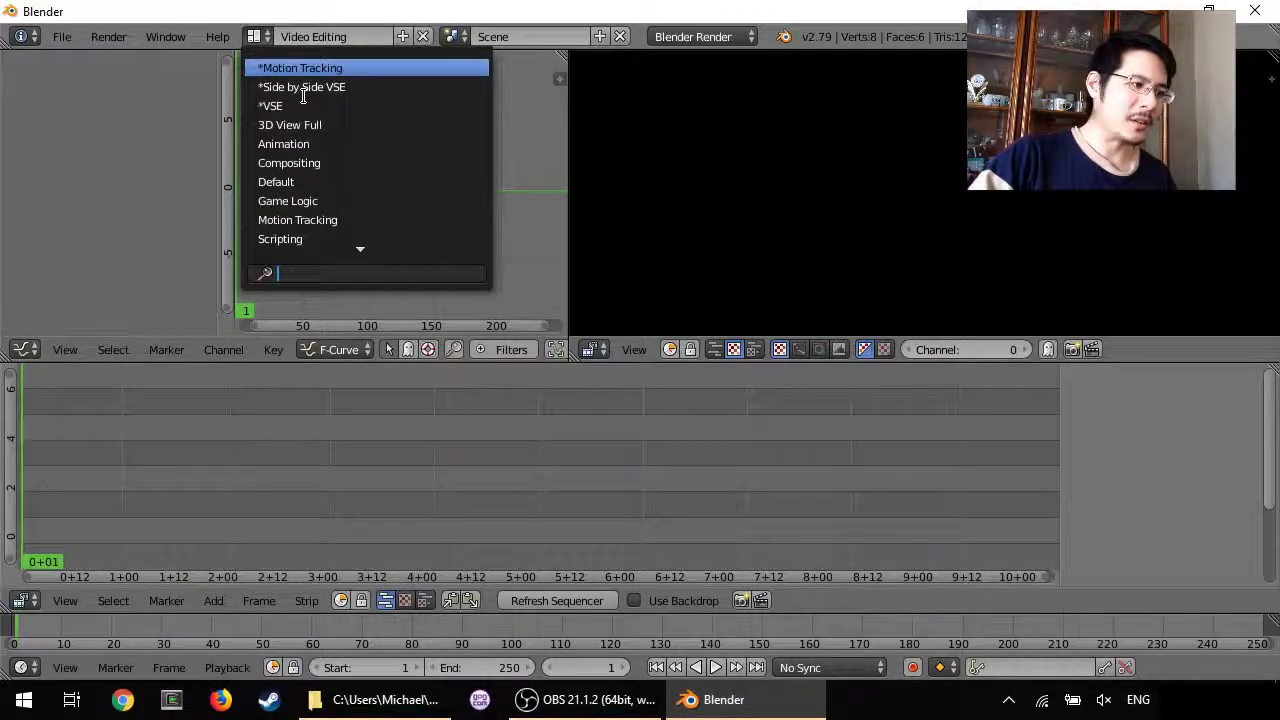
click(308, 87)
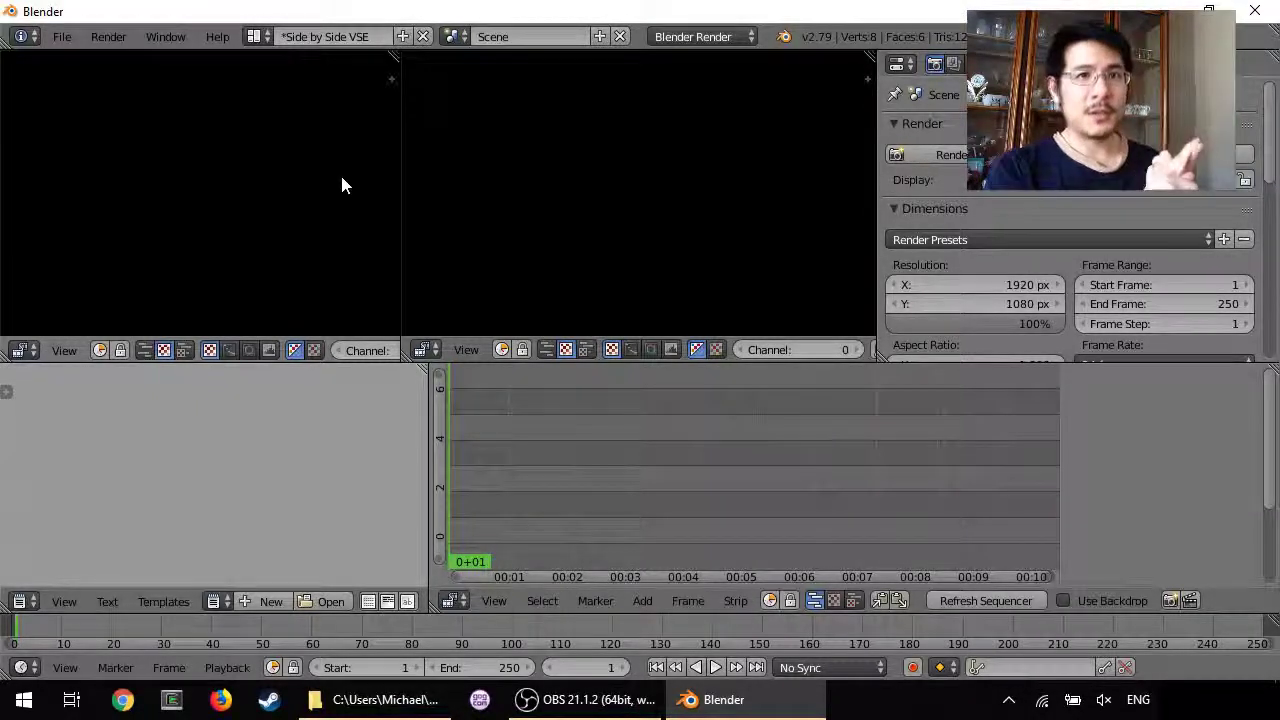
- Switch to the Video Editing layout, duplicate it and name the copy "rename"
click(254, 36)
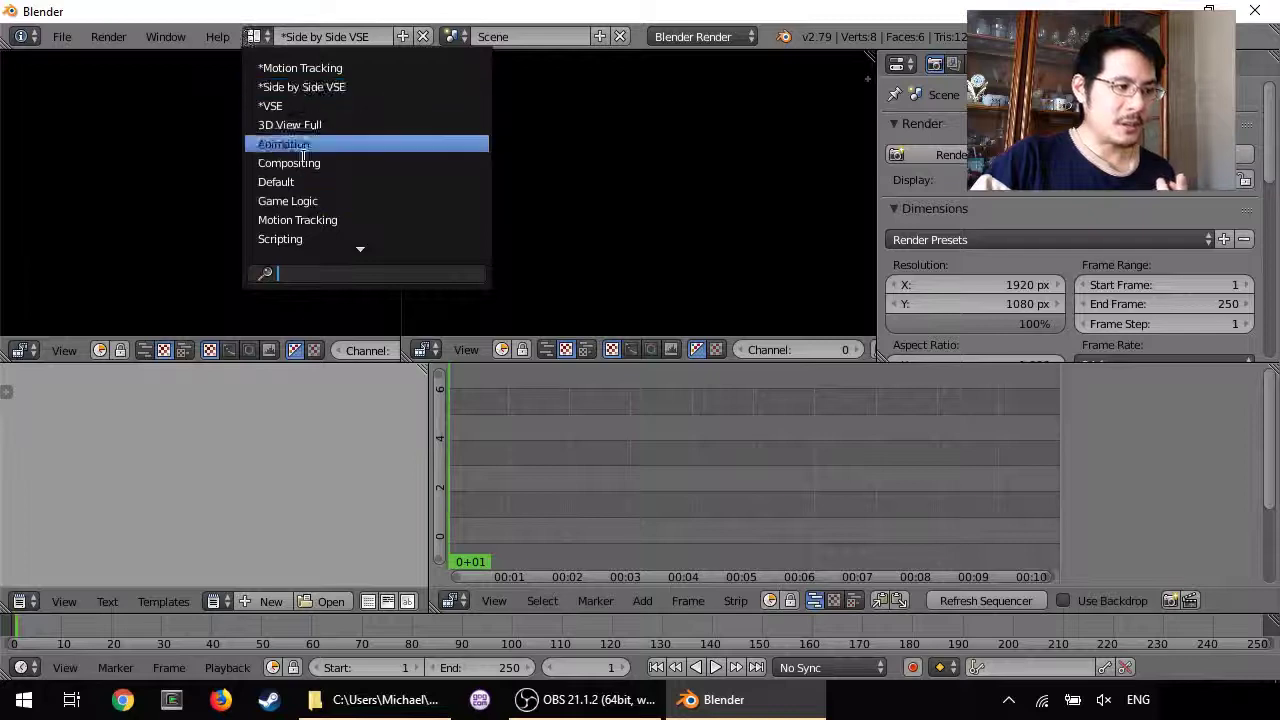
scroll(315, 219, down, 2)
click(310, 239)
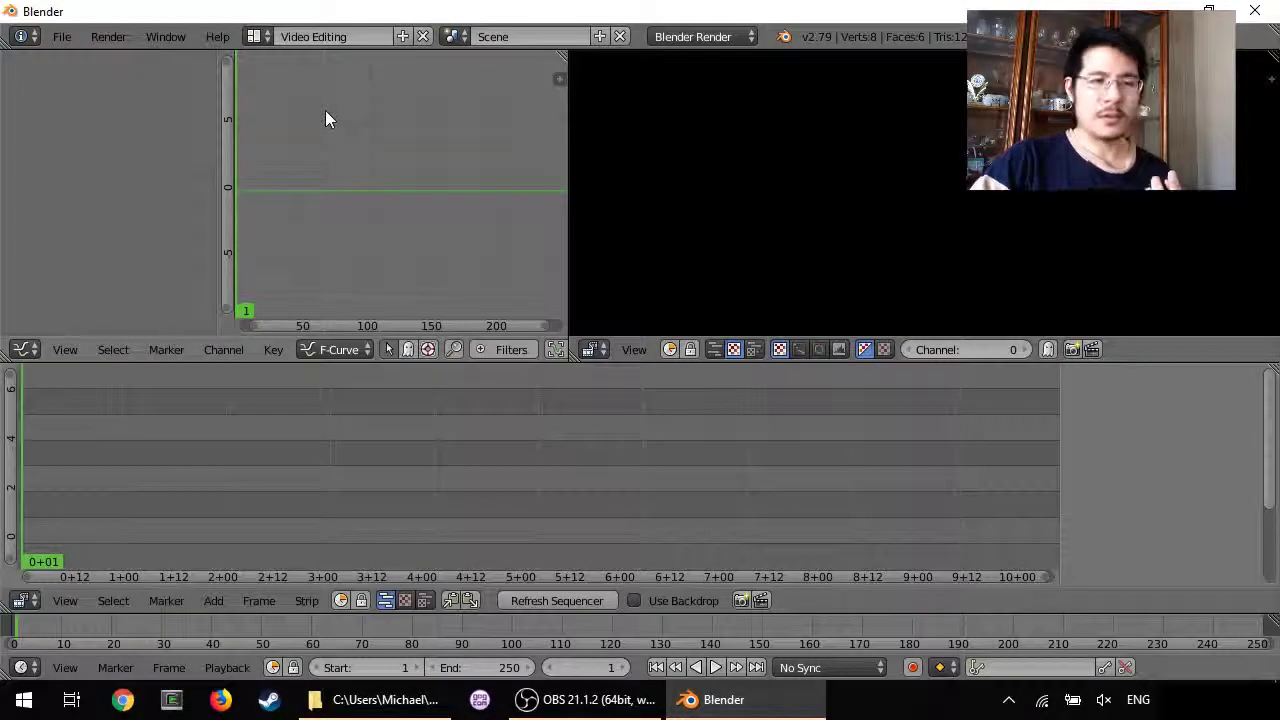
click(404, 35)
double_click(330, 36)
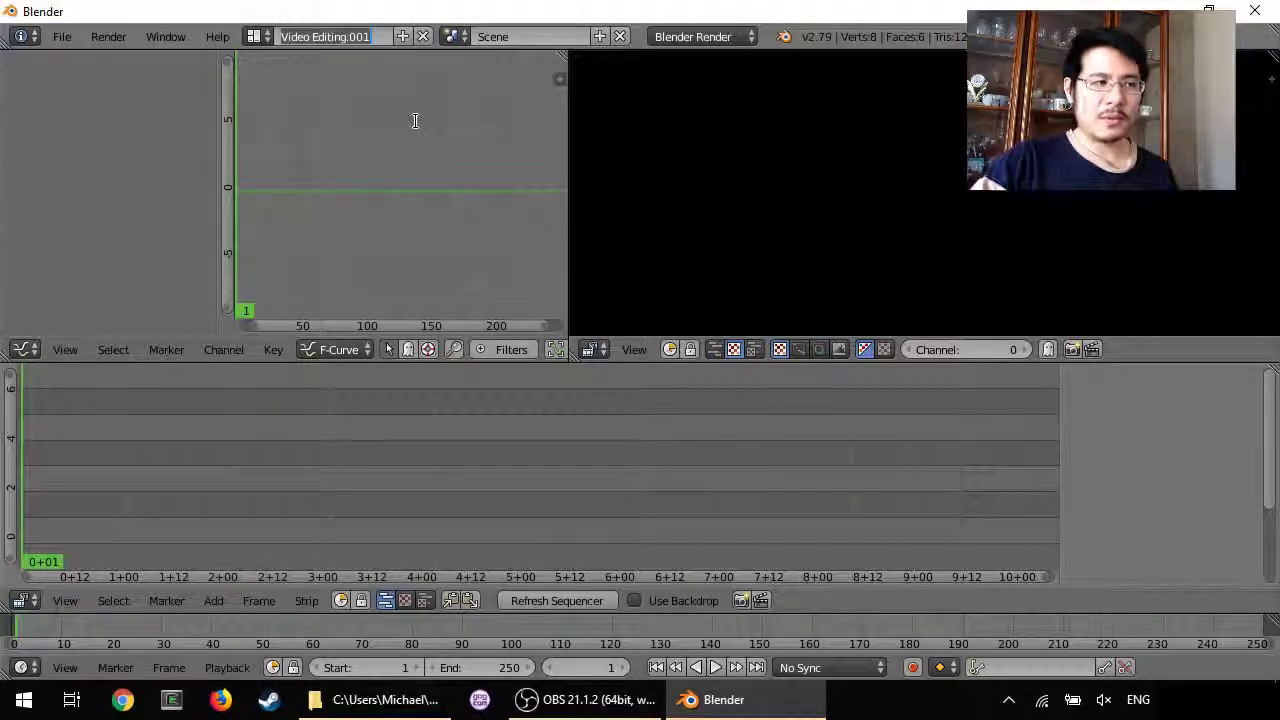
text(rename)
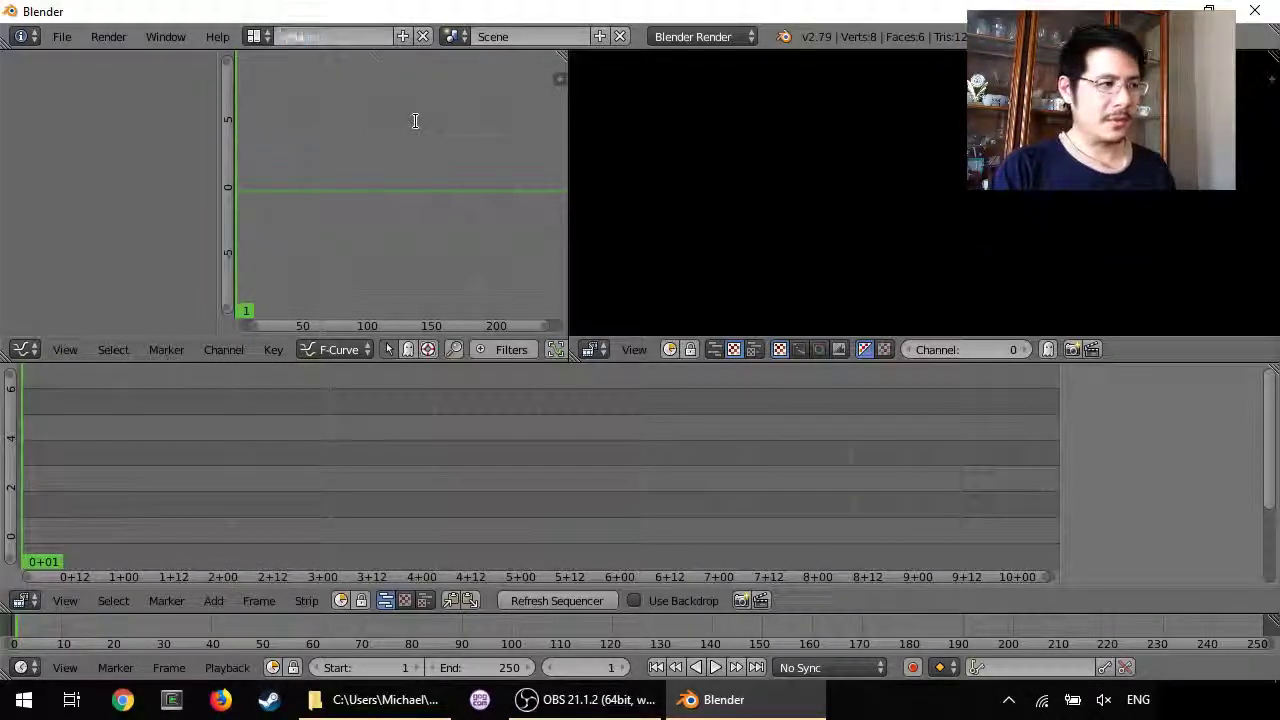
key(Return)
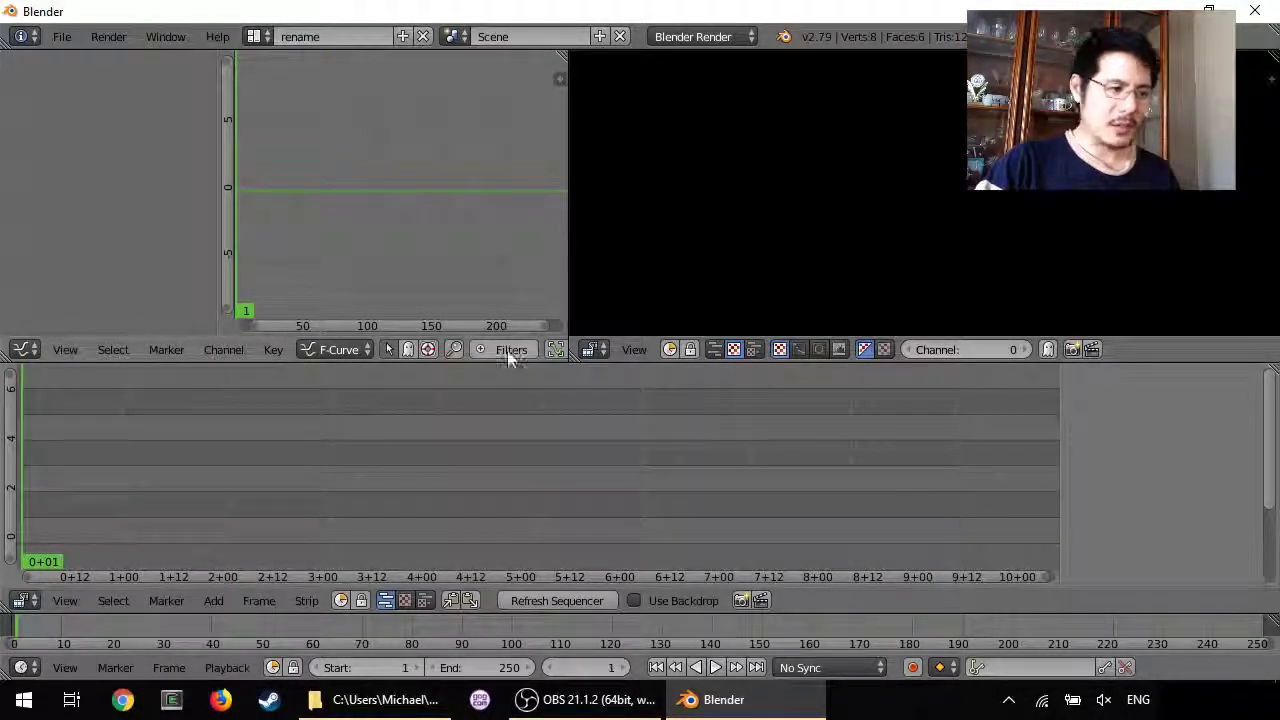
- Bring up the file commands with the "rename" layout active
click(61, 36)
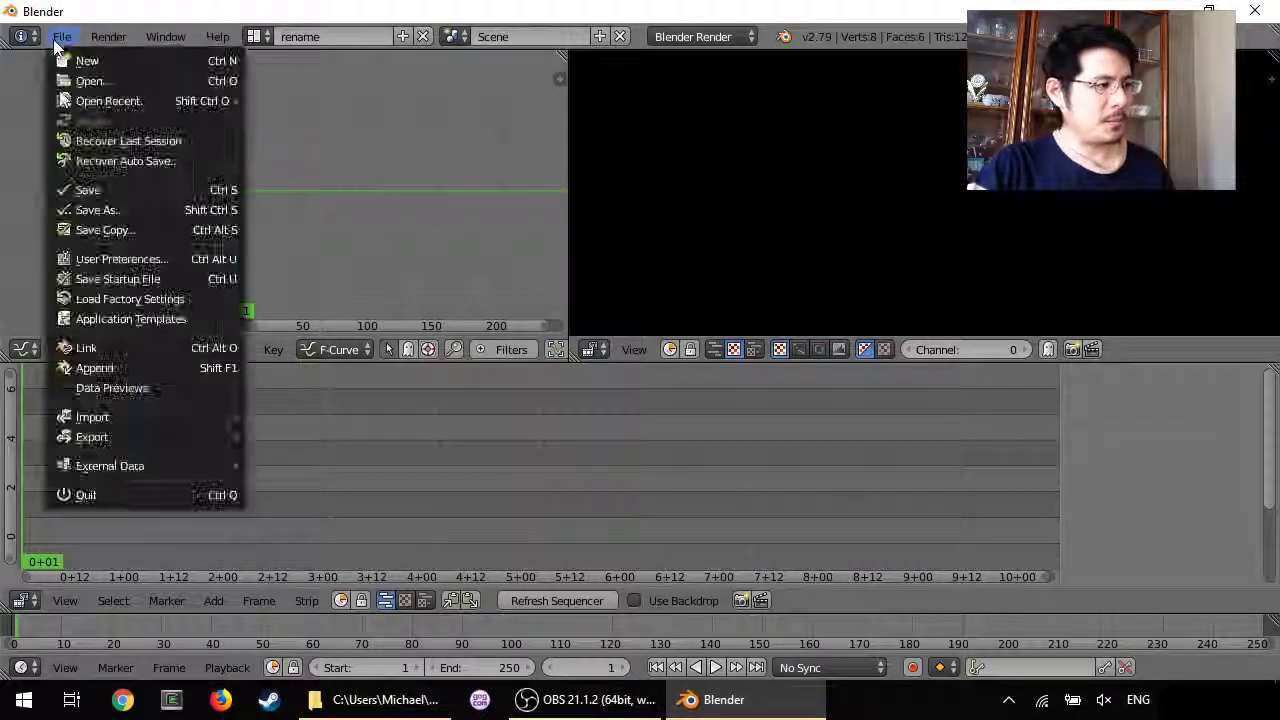